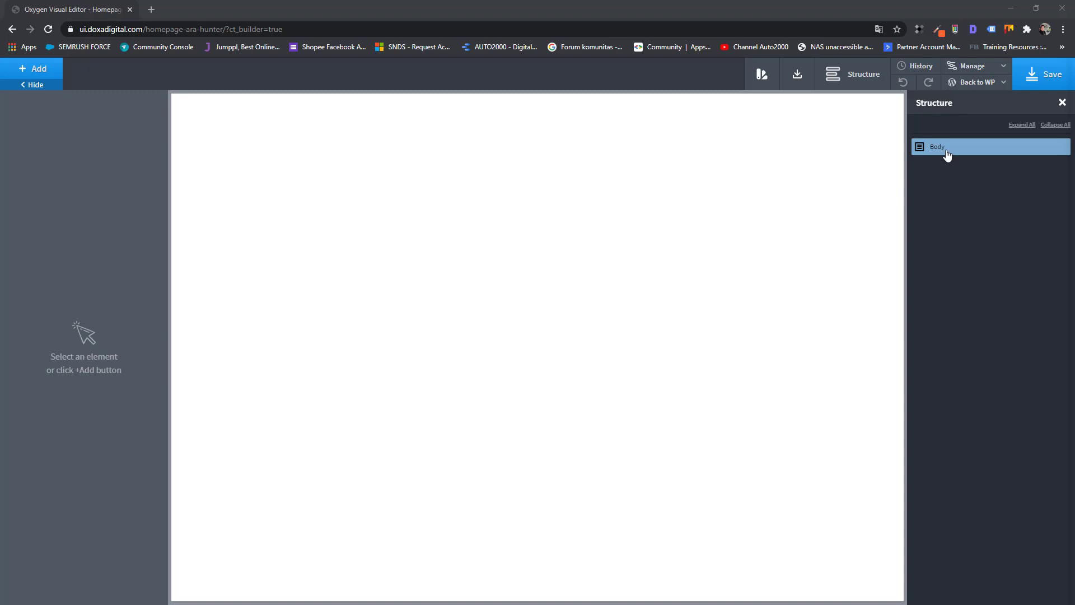
Step: Add a Section to the empty page and insert a Text element inside it
left_click(47, 74)
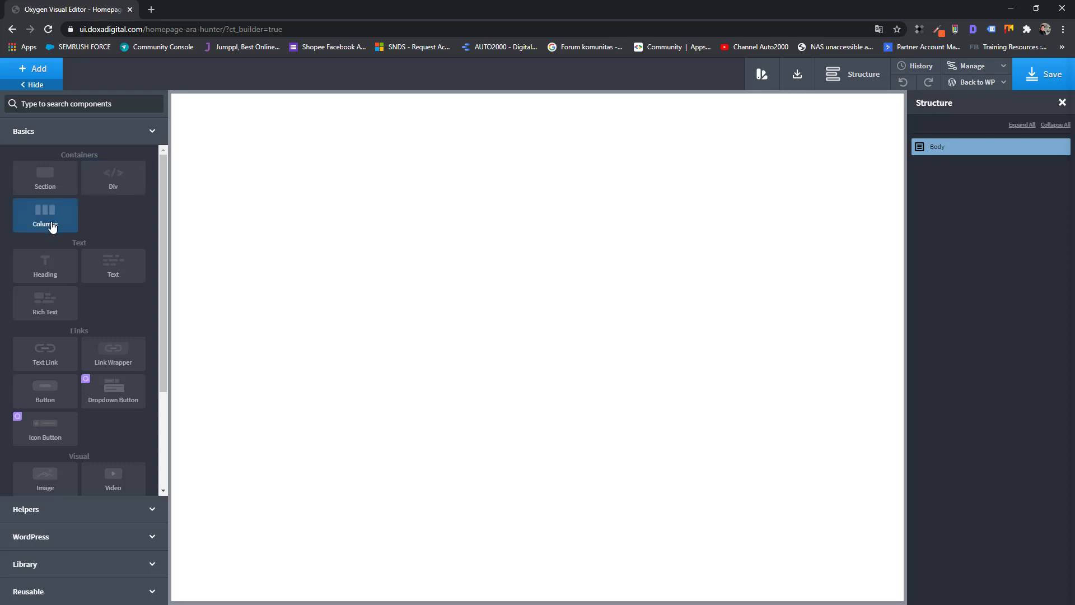
left_click(54, 192)
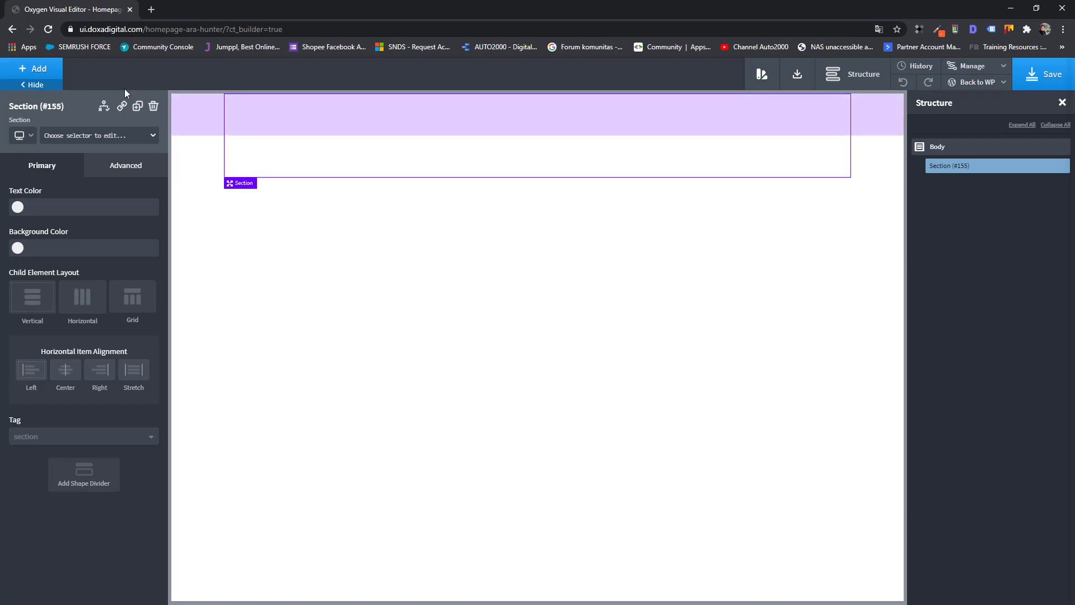
left_click(35, 70)
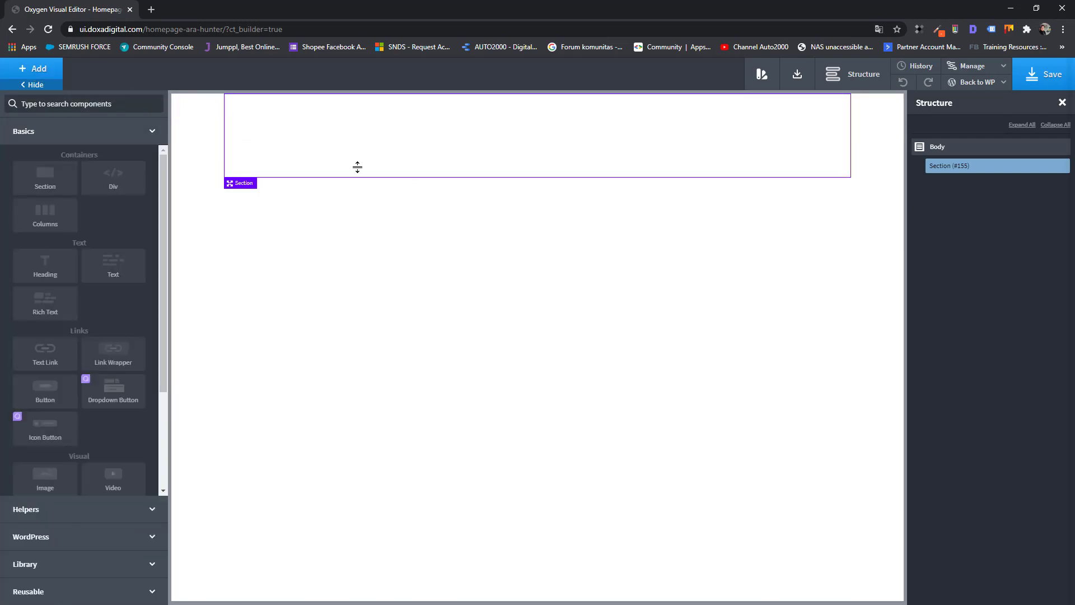
type("Text")
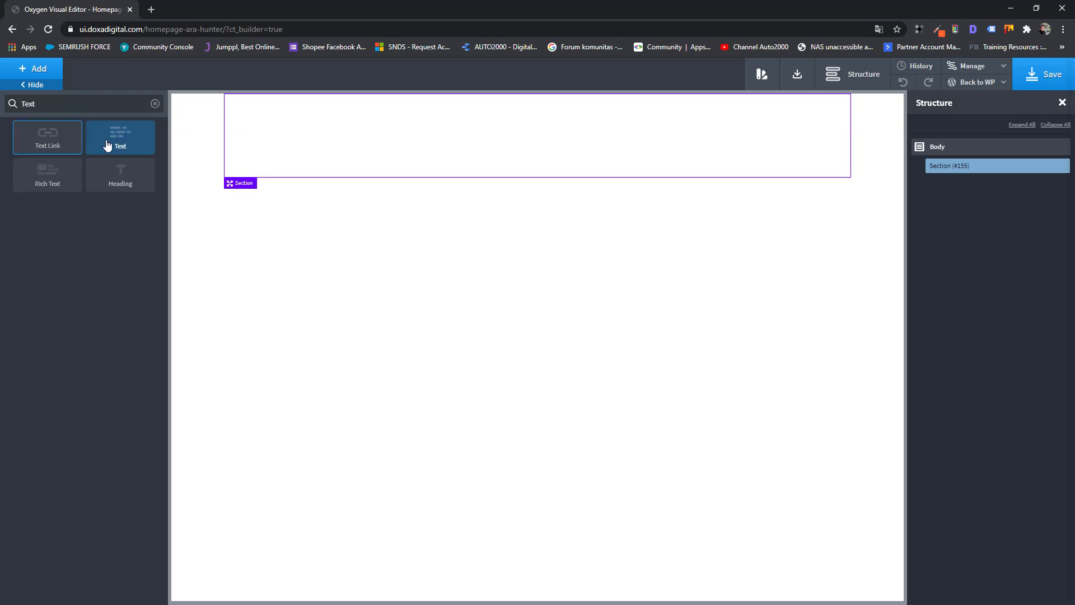
left_click_drag(107, 143, 286, 144)
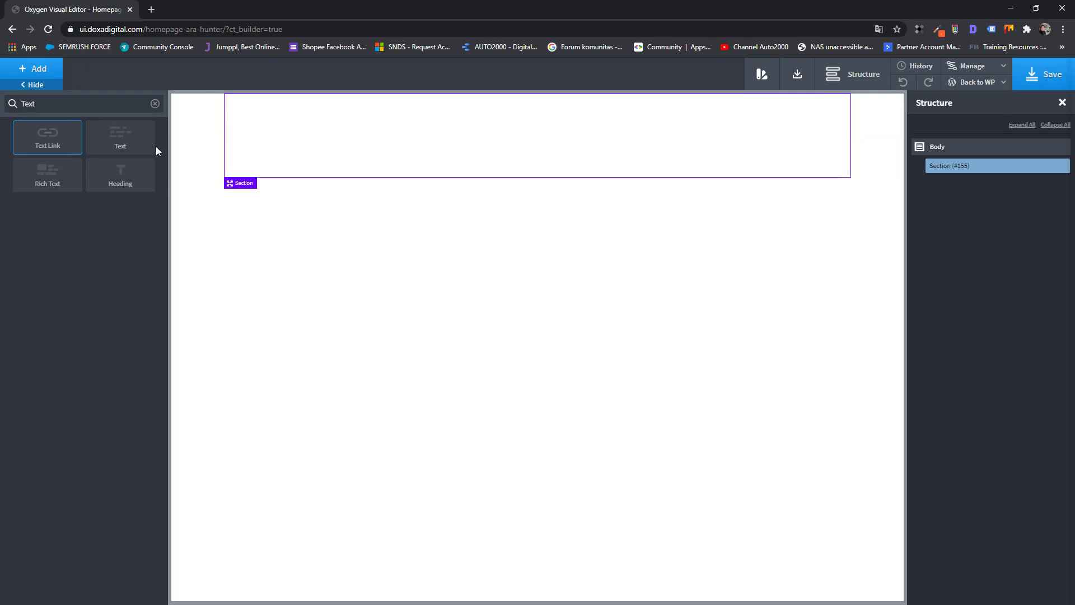
left_click(132, 141)
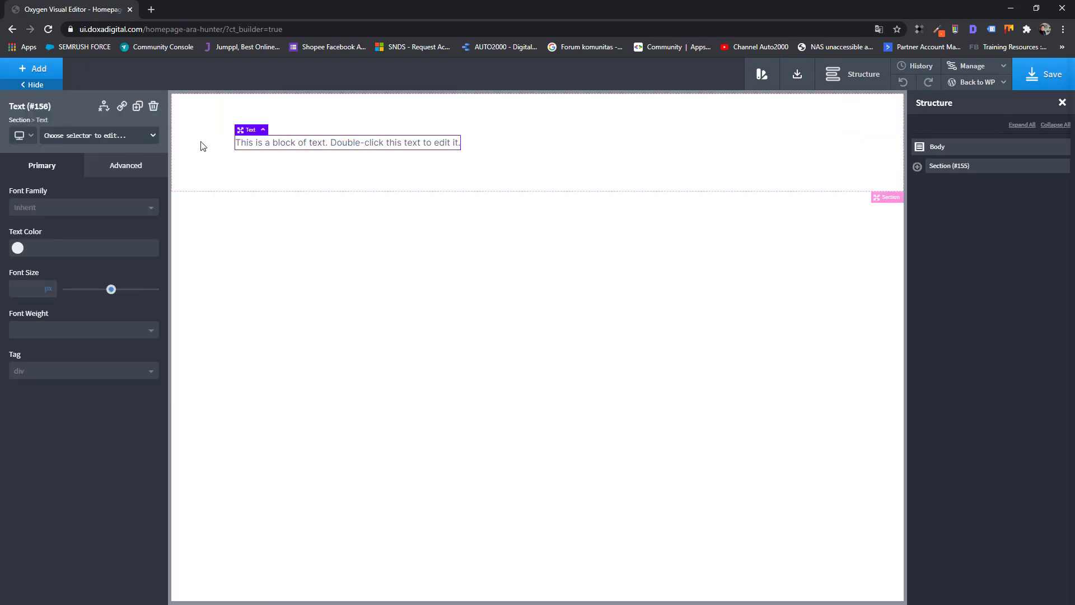
Step: Replace the placeholder text with "Halo Dunia" and expand the section in the structure tree
double_click(314, 143)
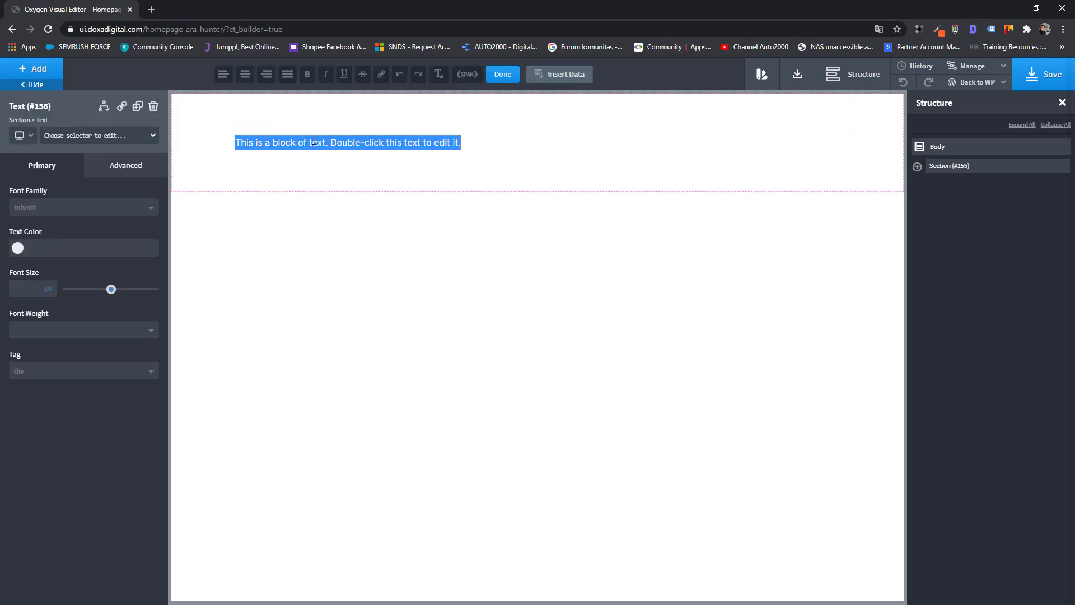
type("Halo Dunia")
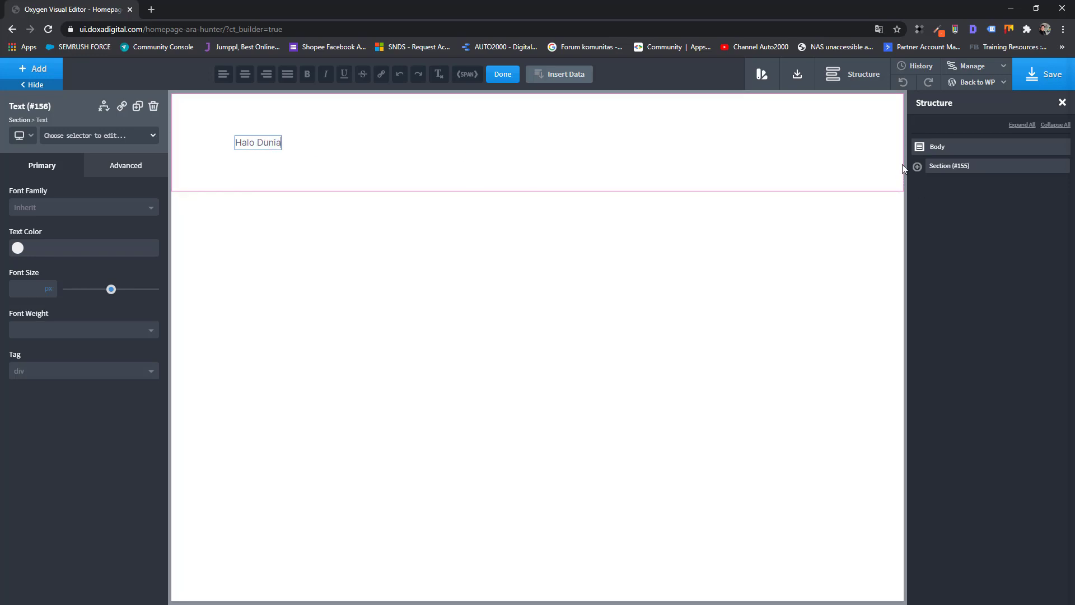
left_click(917, 167)
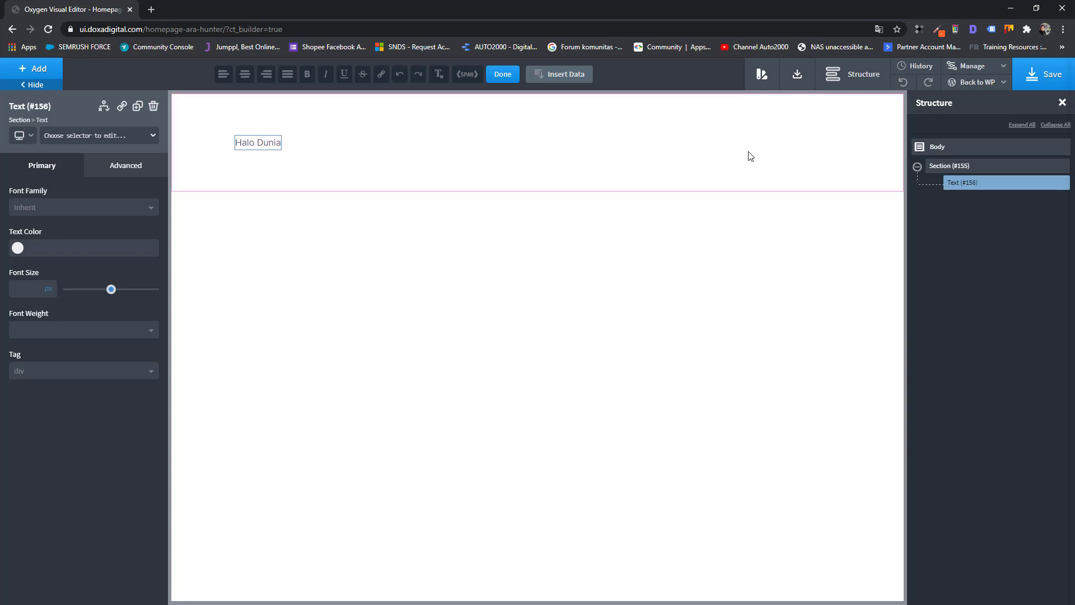
Step: Set the section's background to Black Color and its text to Light Color from the Monster Color System
left_click(830, 139)
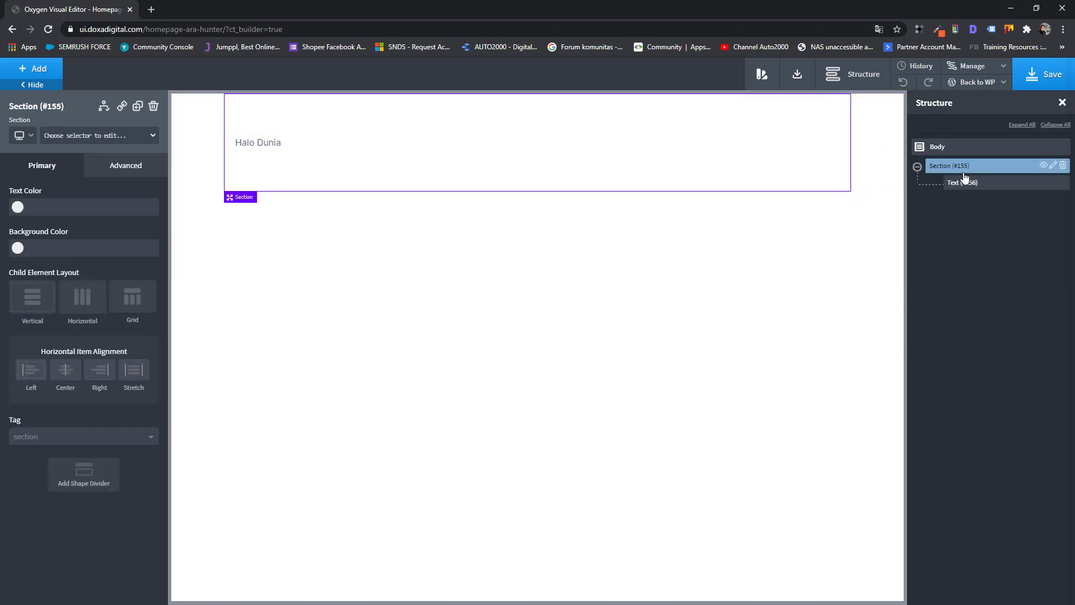
left_click(762, 74)
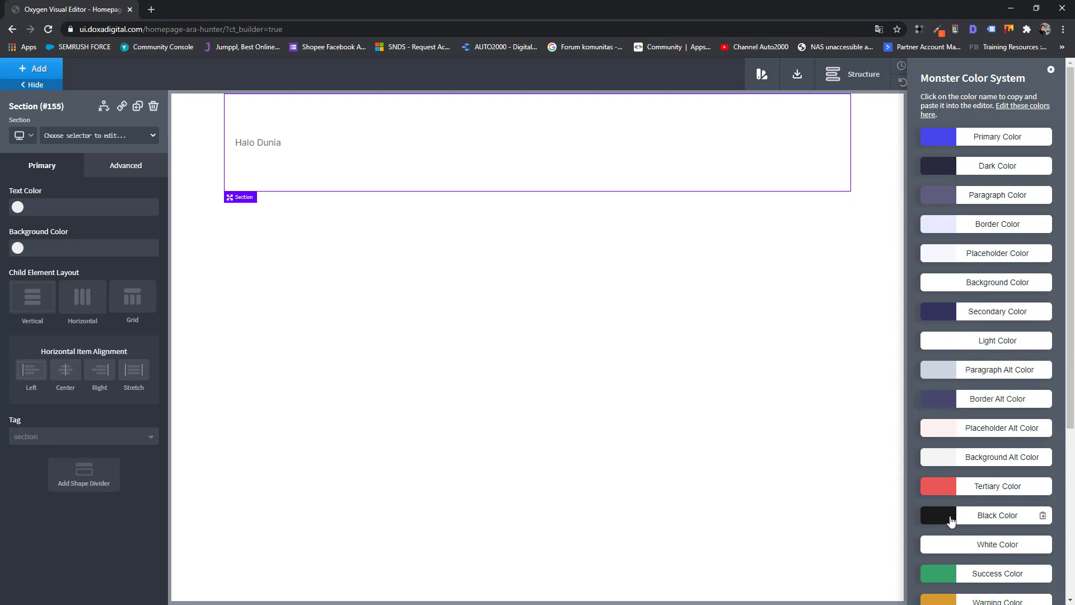
left_click(933, 519)
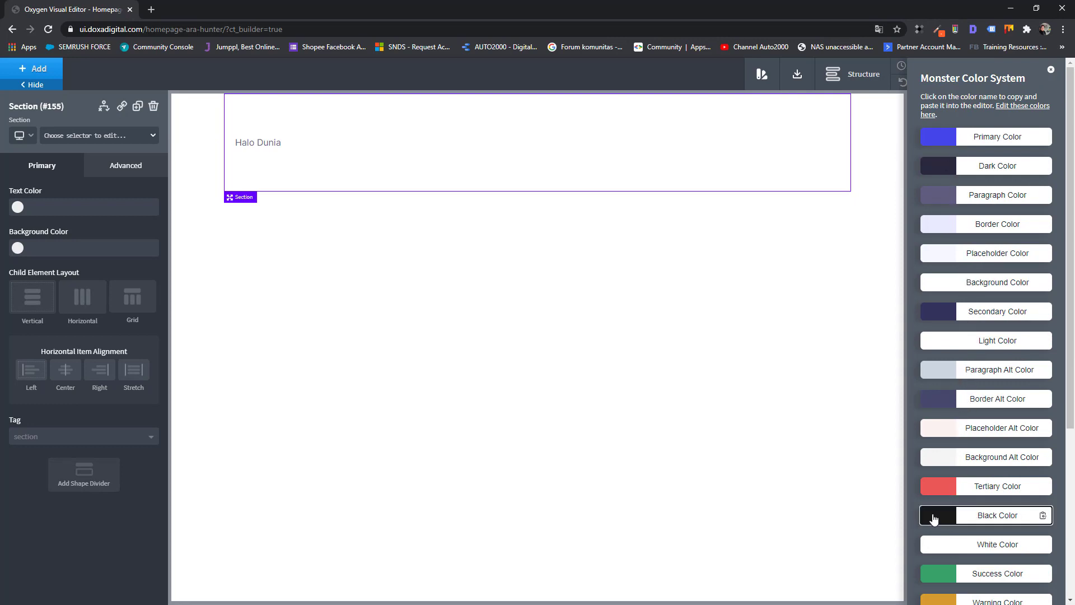
right_click(50, 246)
left_click(86, 342)
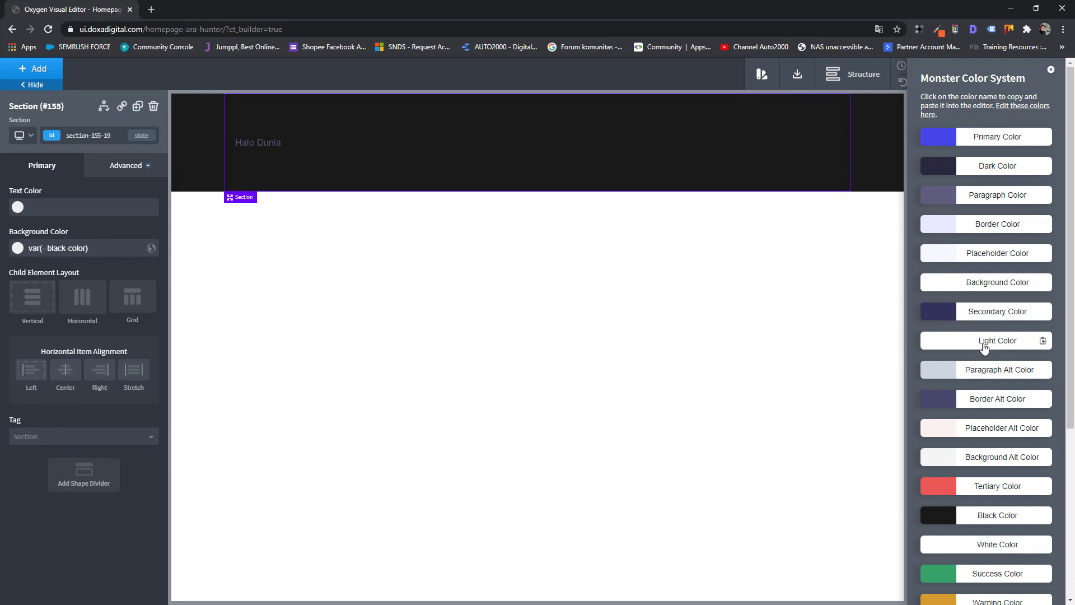
right_click(75, 204)
left_click(104, 297)
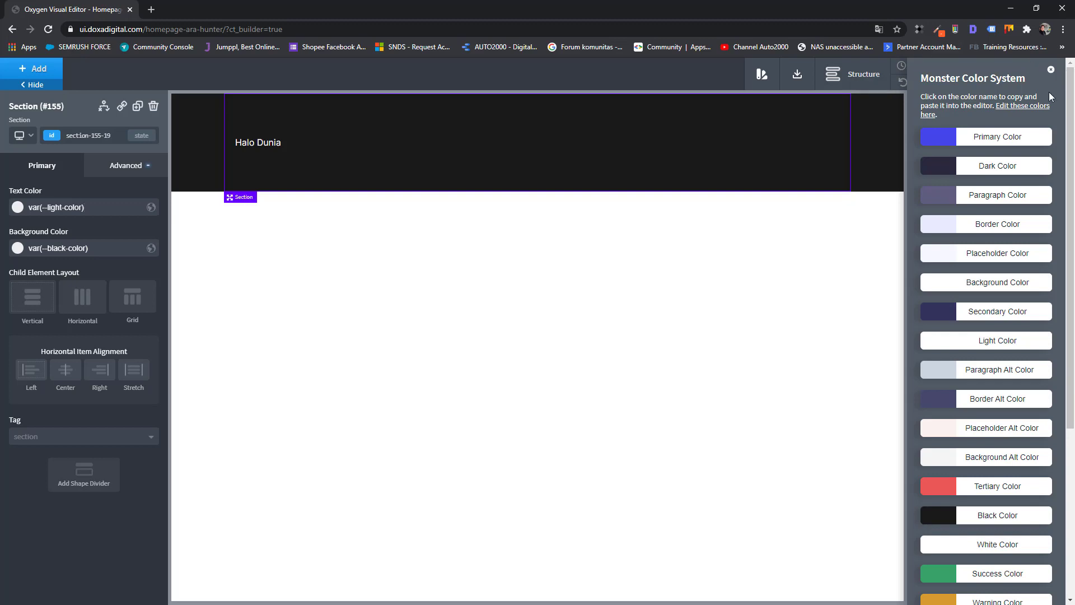
left_click(1051, 69)
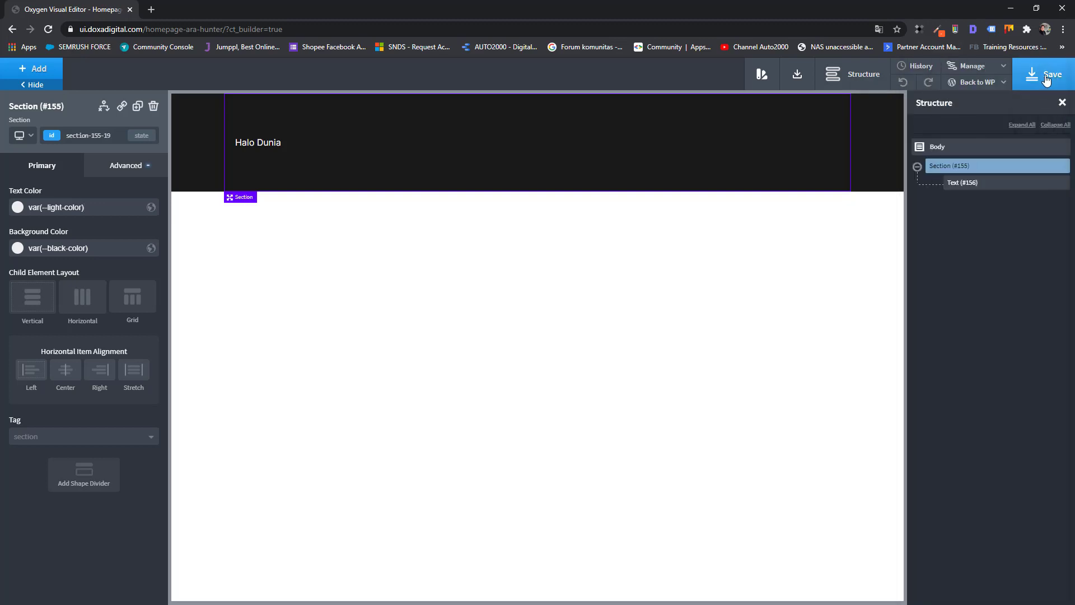
Step: Save the page and open ui.doxadigital.com/homepage-ara-hunter/ in a new browser tab
left_click(1046, 78)
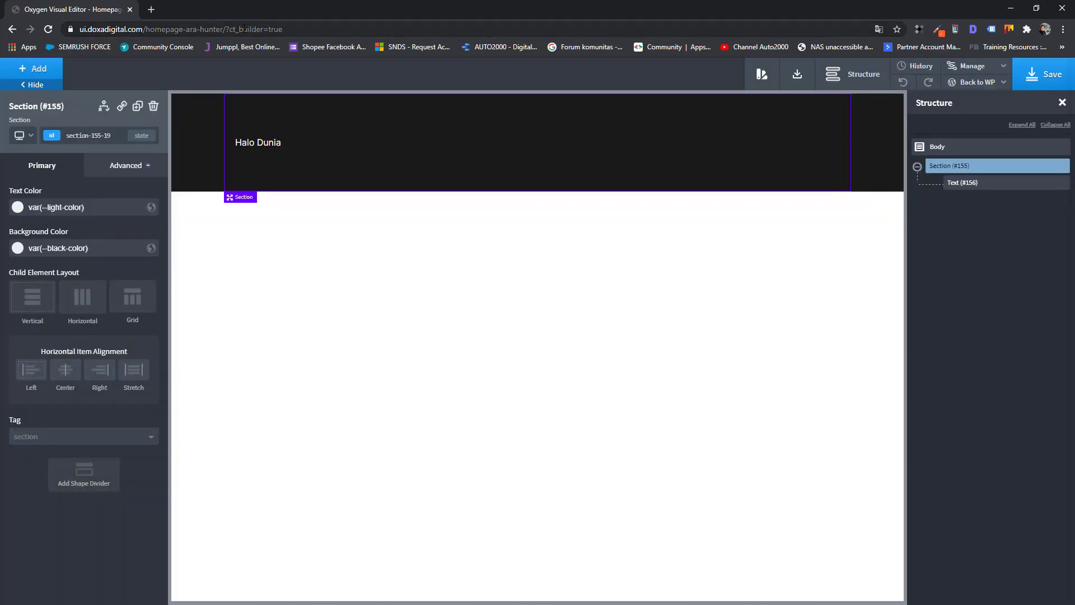
left_click_drag(228, 31, 33, 20)
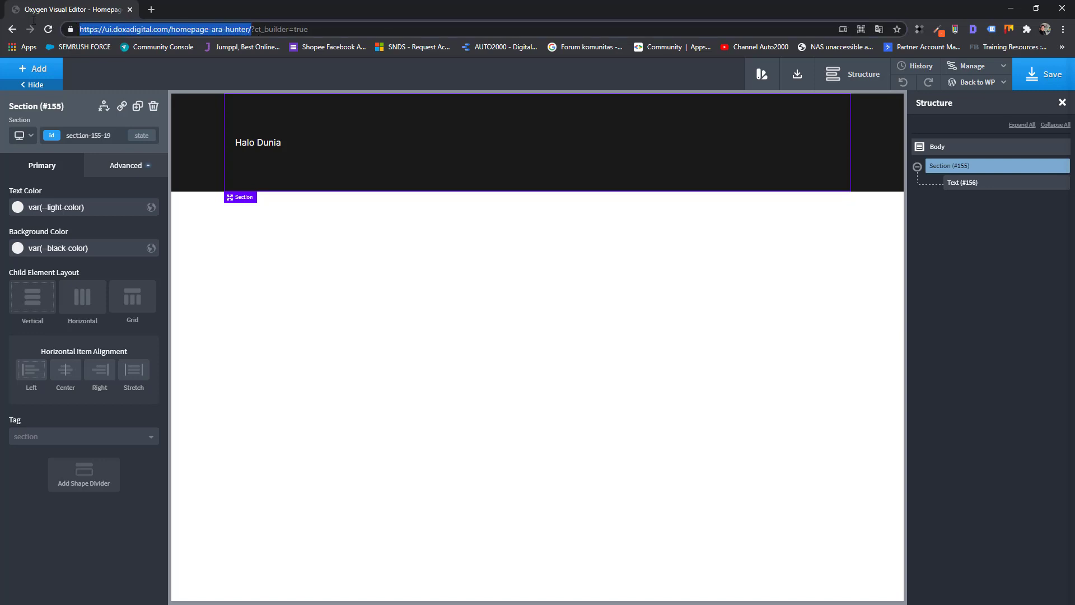
key("ctrl+c")
left_click(151, 10)
key("ctrl+v")
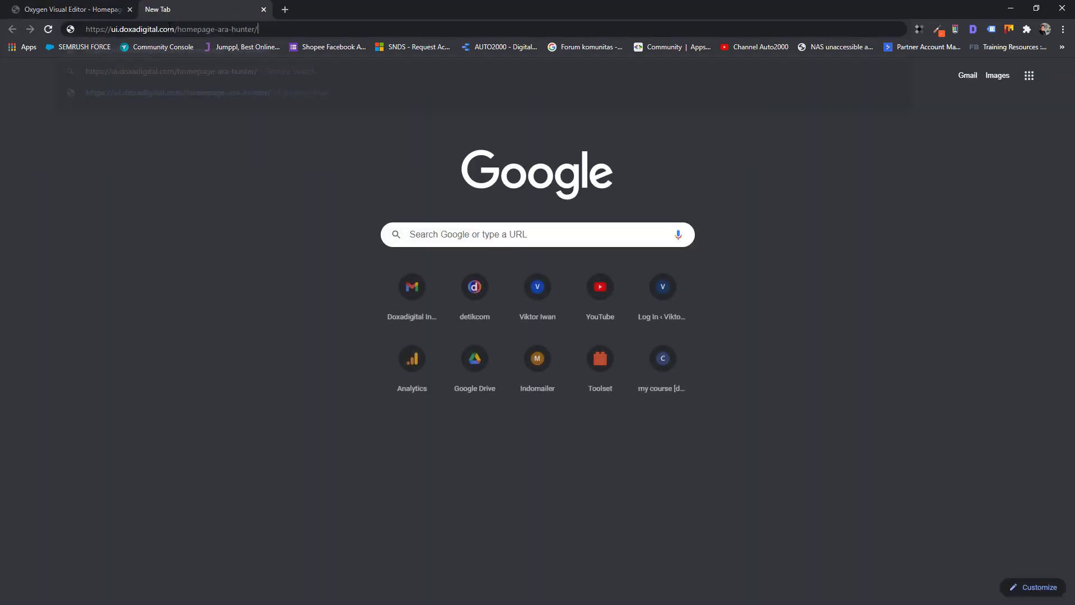
key("Return")
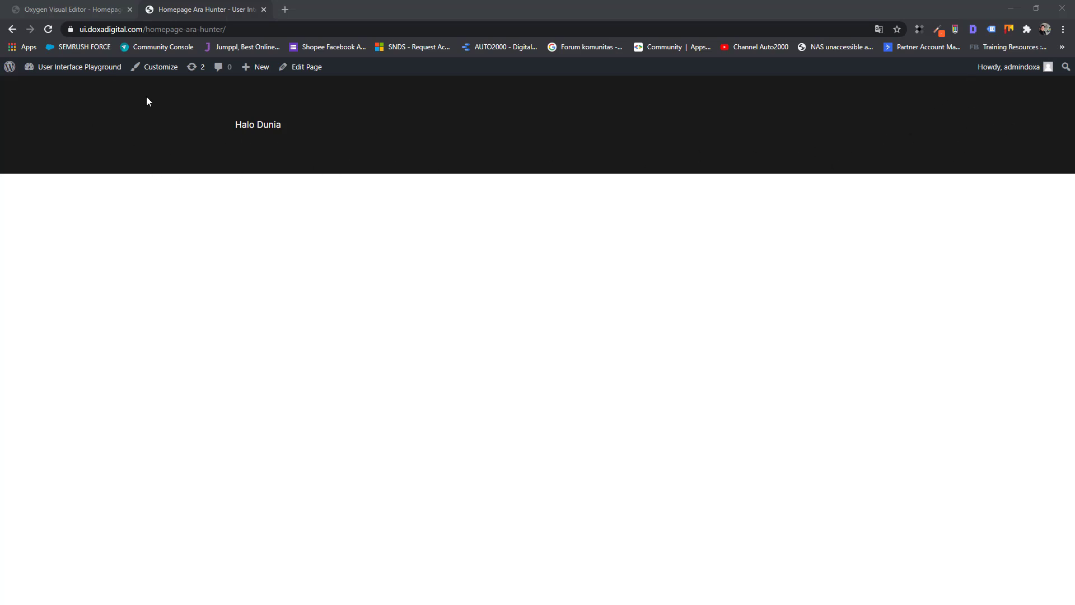
Step: Return to the editor and add a Div directly under Body, below the section
left_click(87, 10)
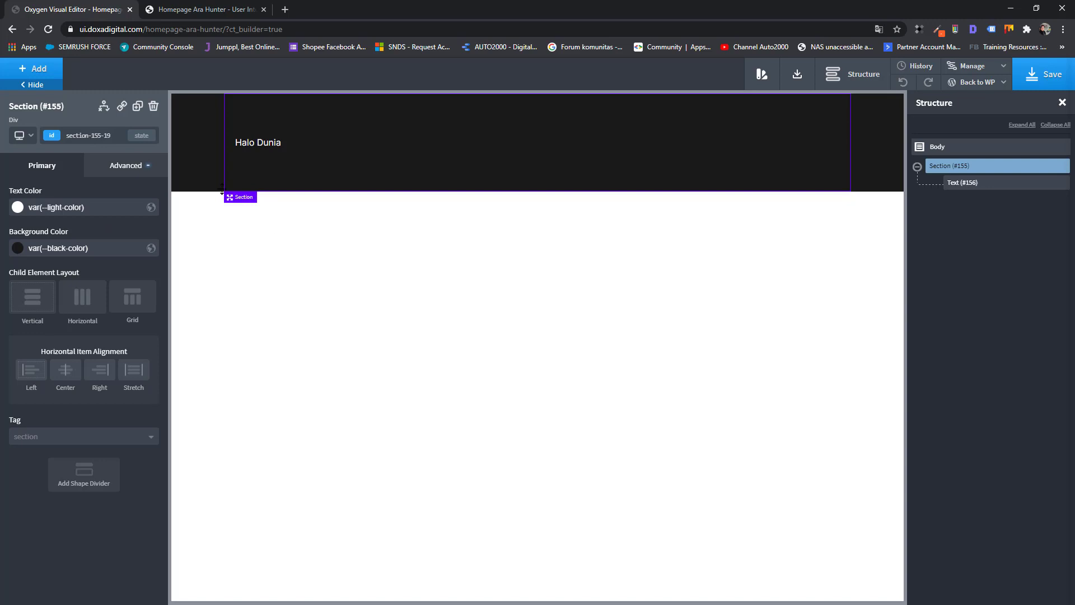
left_click(918, 167)
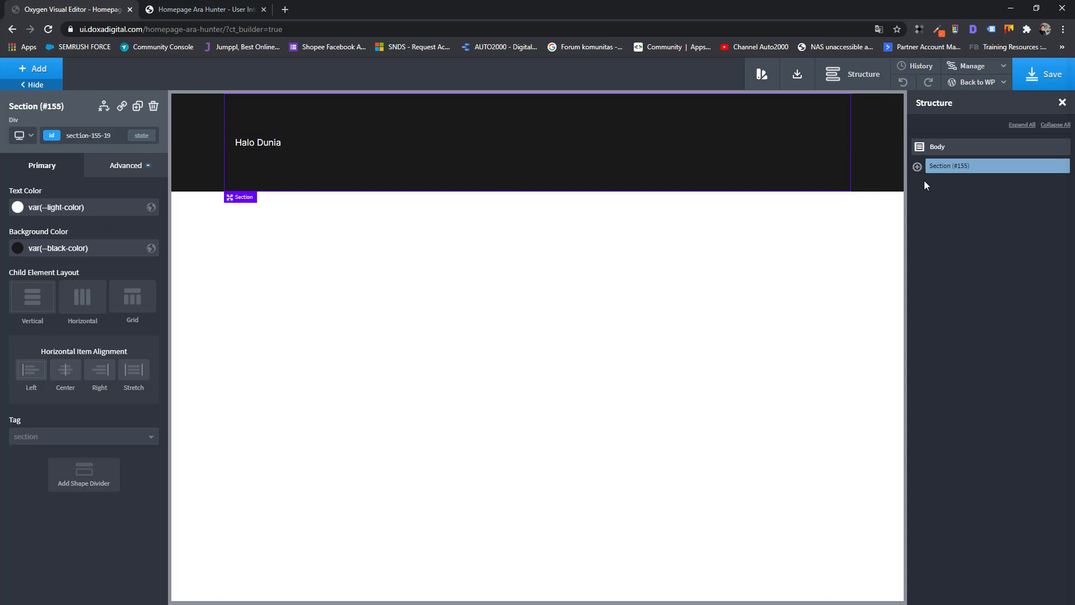
left_click(918, 167)
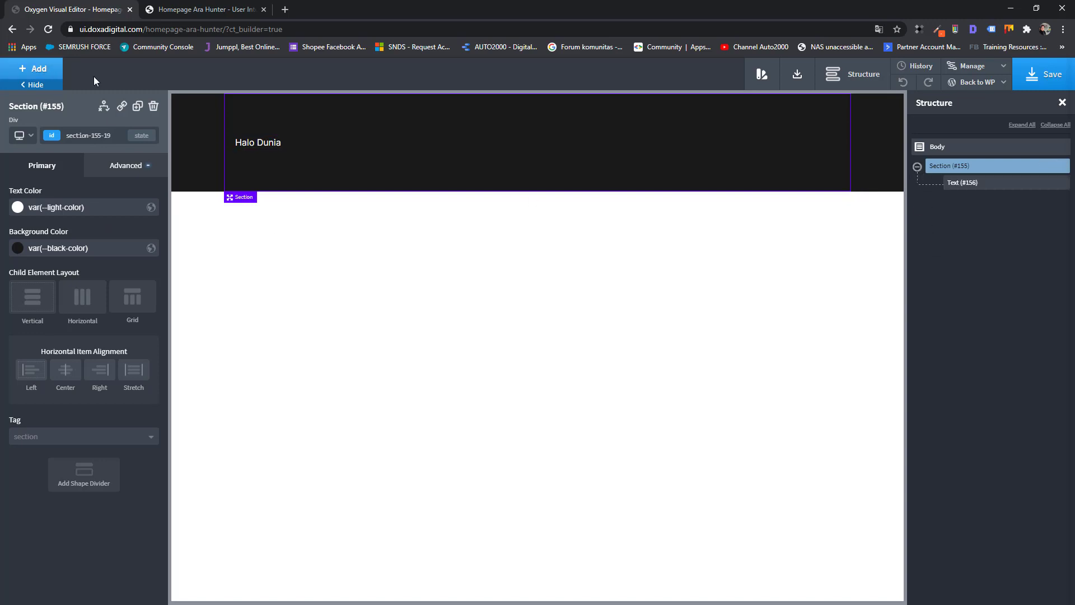
left_click(938, 147)
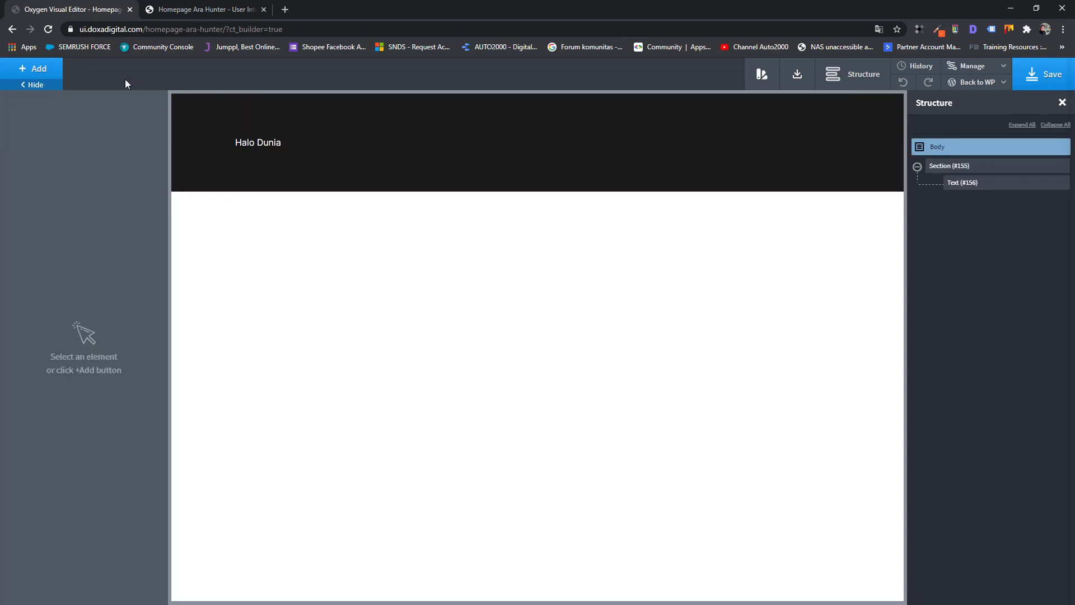
left_click(34, 76)
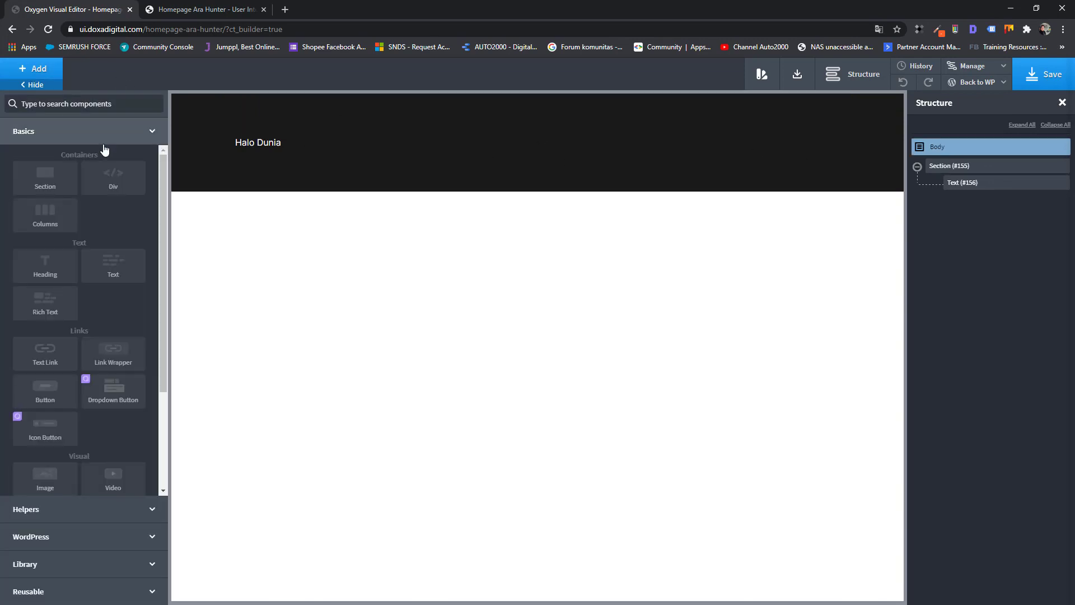
left_click(104, 178)
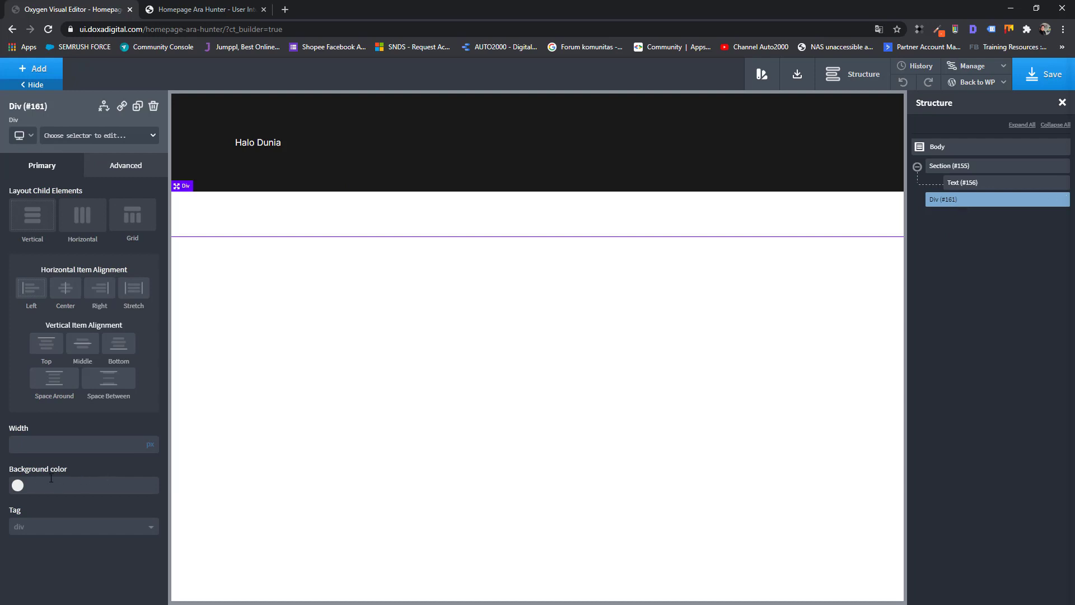
Step: Set the new Div's background to Tertiary Color from the Monster Color System
left_click(765, 78)
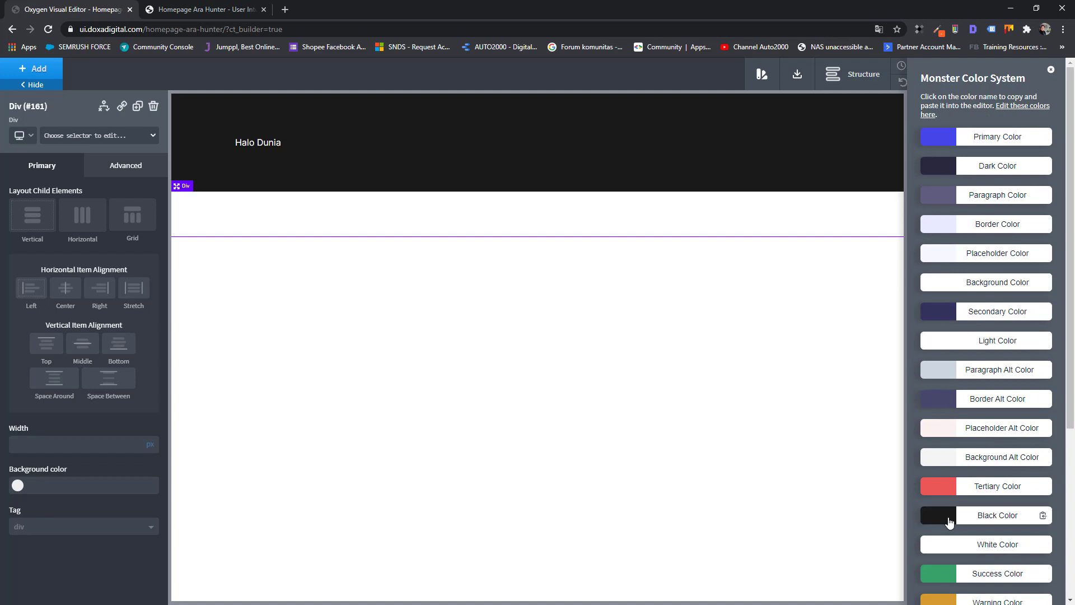
right_click(49, 484)
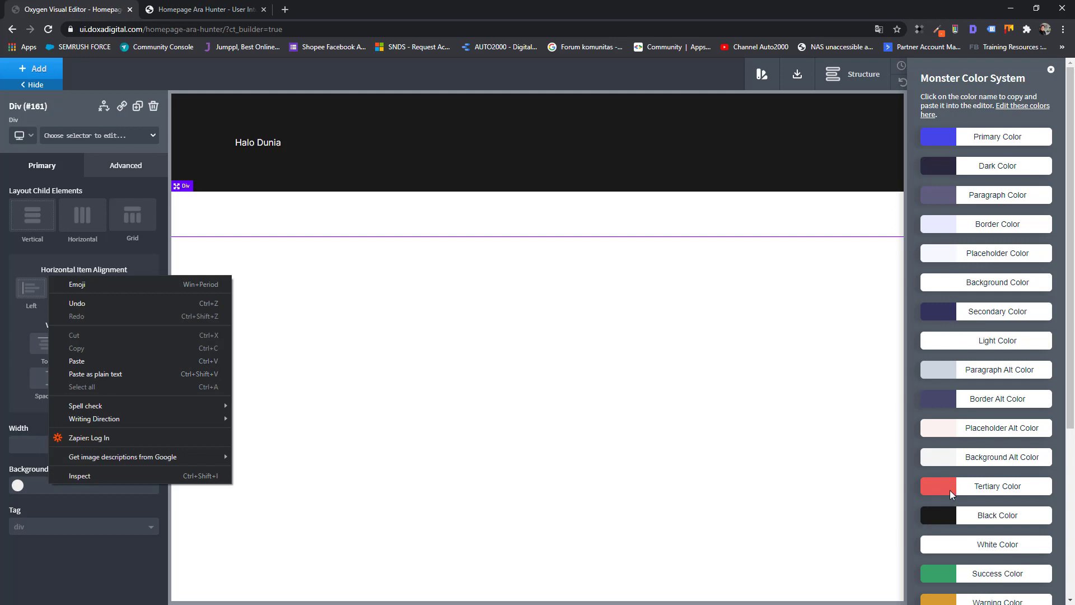
left_click(985, 489)
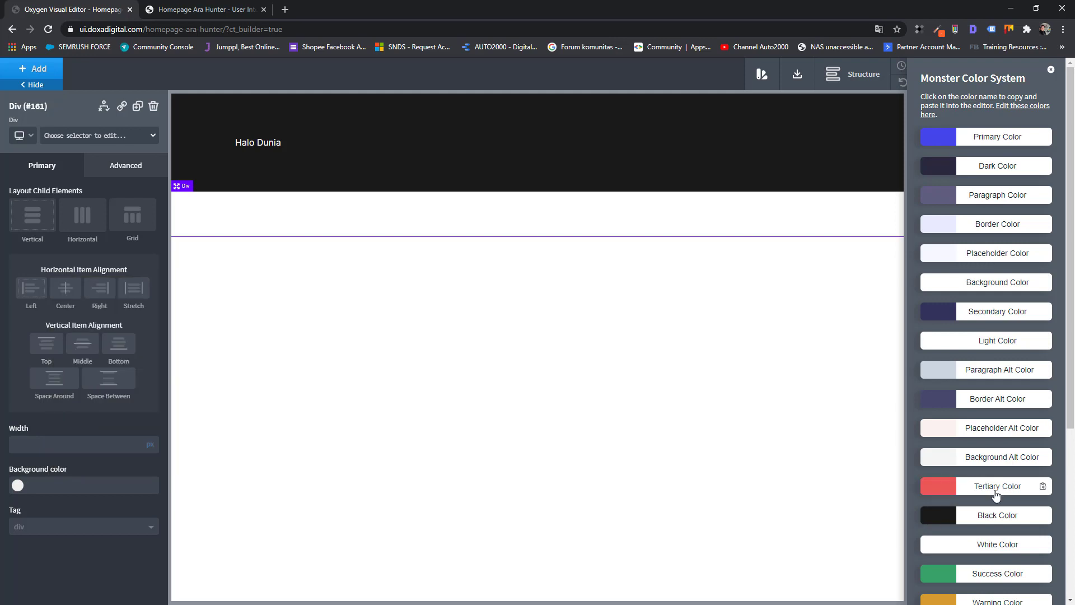
right_click(89, 490)
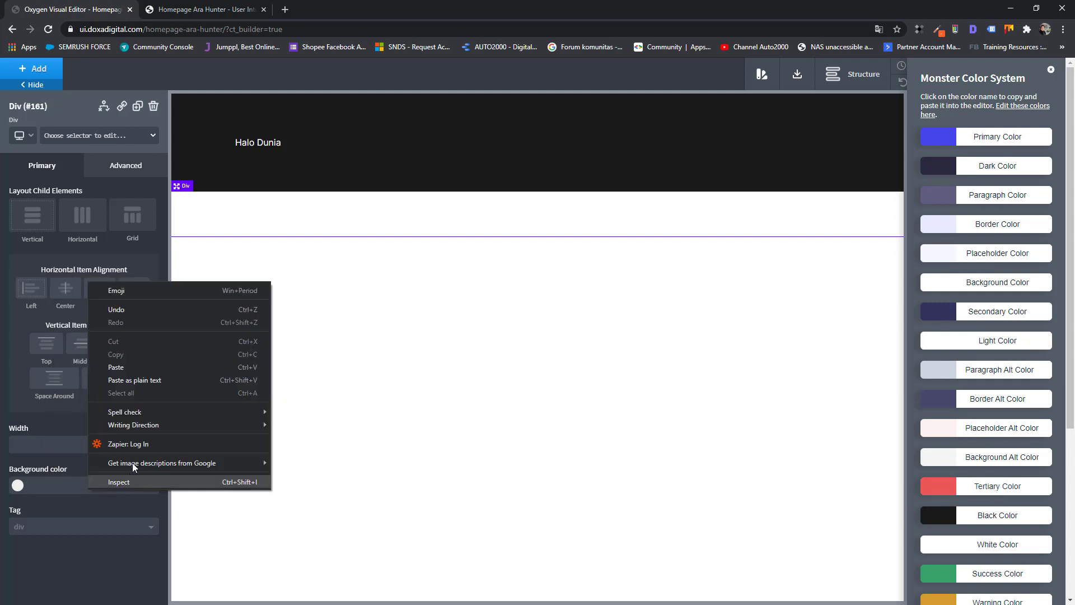
left_click(131, 377)
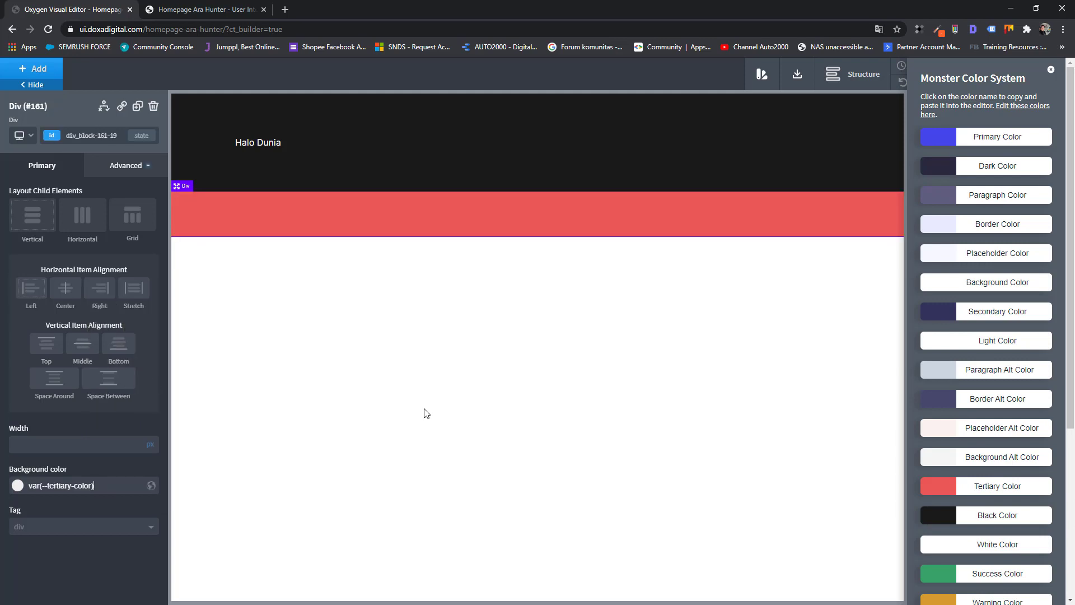
left_click(1051, 70)
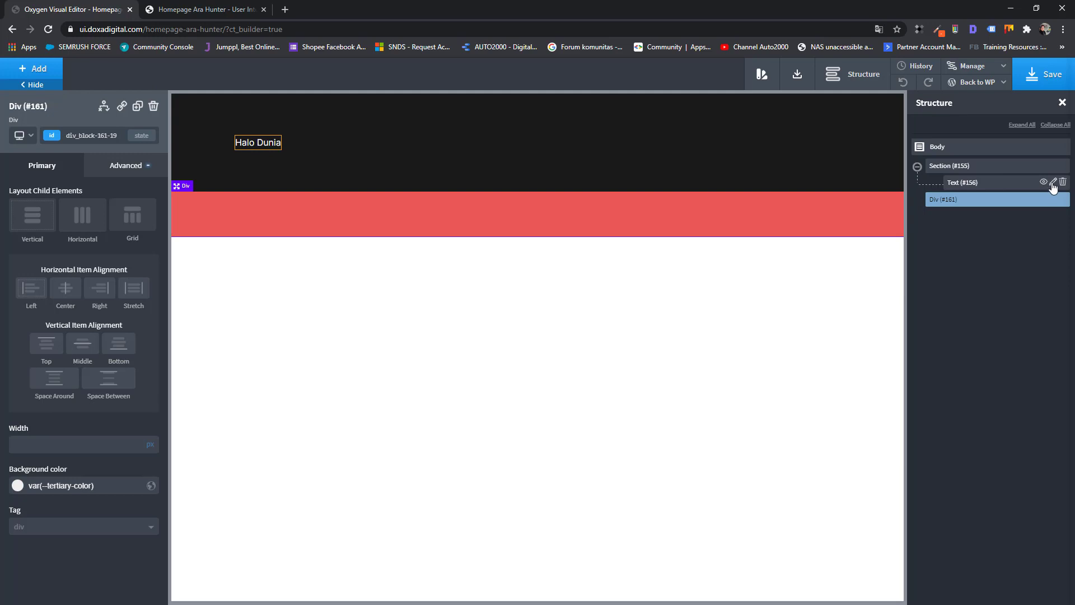
Step: Duplicate the section's "Halo Dunia" text and move the copy into the Div
left_click(1049, 183)
left_click(1053, 182)
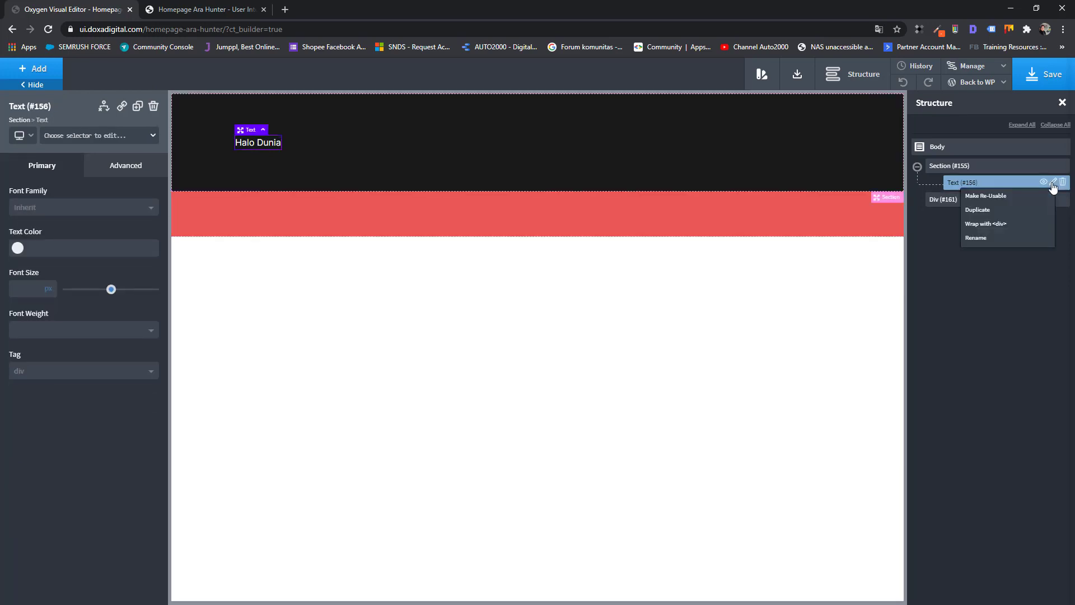
left_click(992, 210)
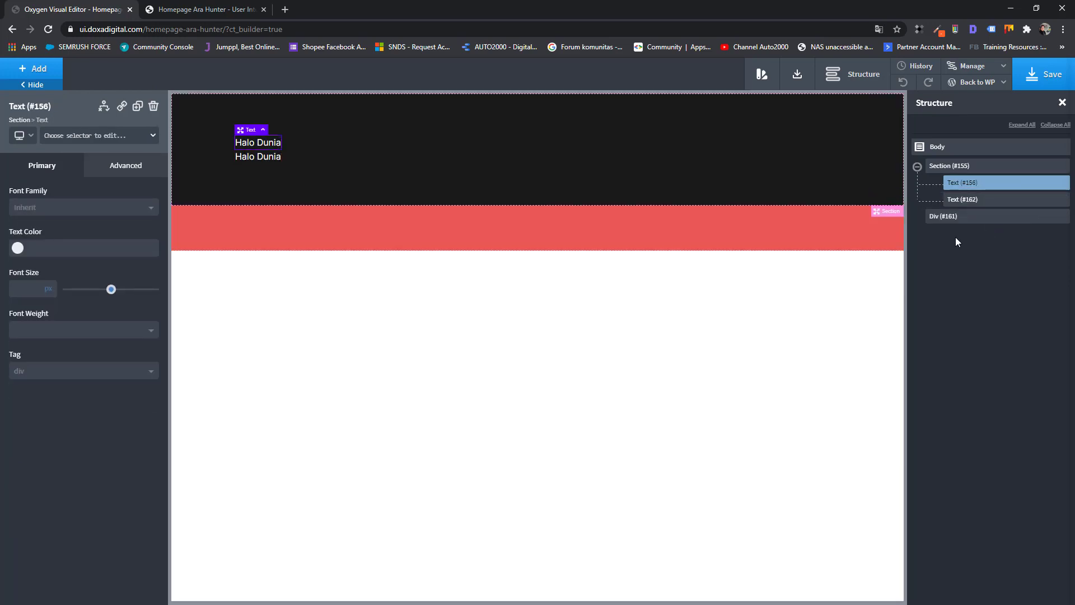
left_click(961, 204)
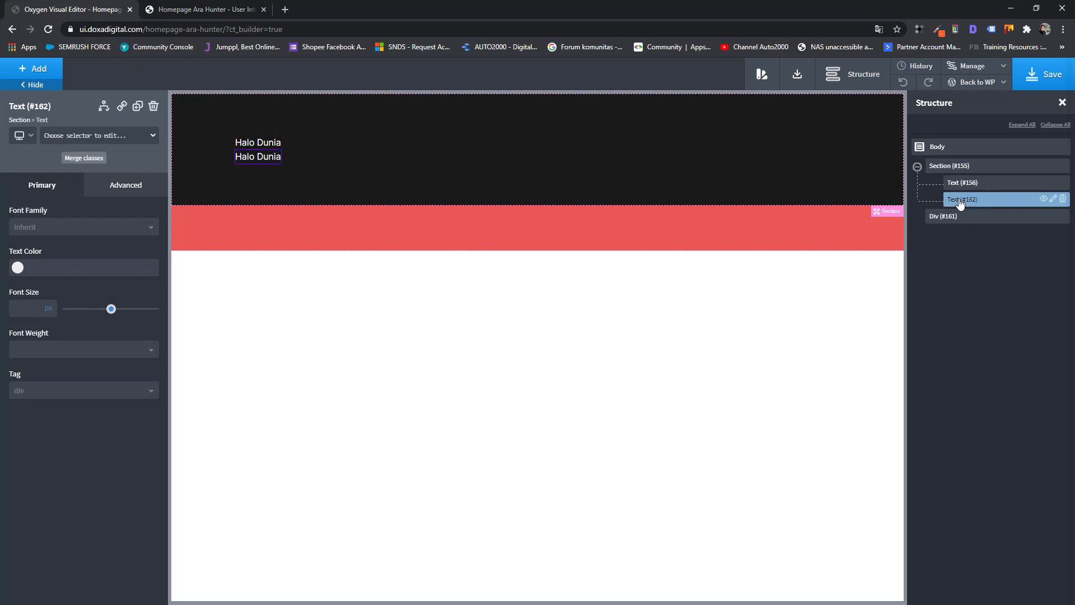
mouse_move(965, 207)
left_mouse_down()
mouse_move(959, 233)
mouse_move(969, 224)
left_mouse_up()
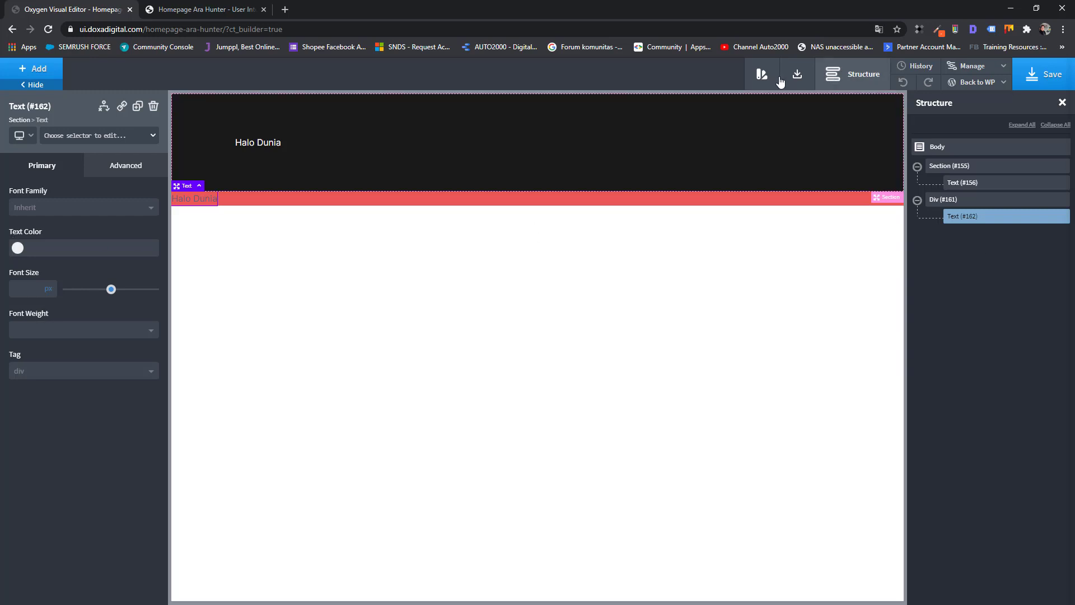
Step: Set the text colour of the Div's "Halo Dunia" text to Light Color from the Monster Color System
left_click(762, 74)
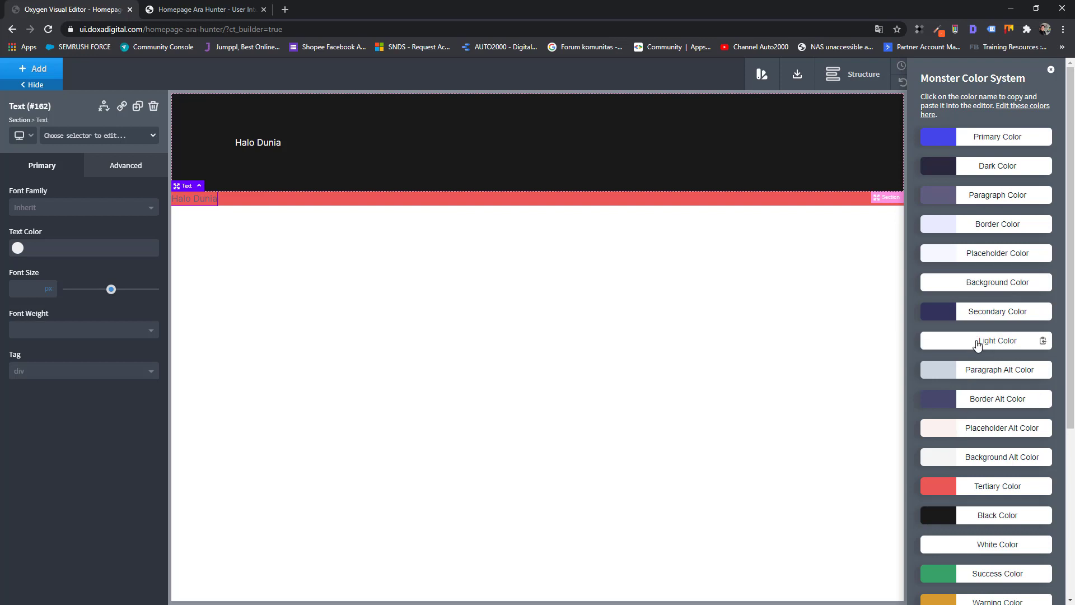
right_click(47, 249)
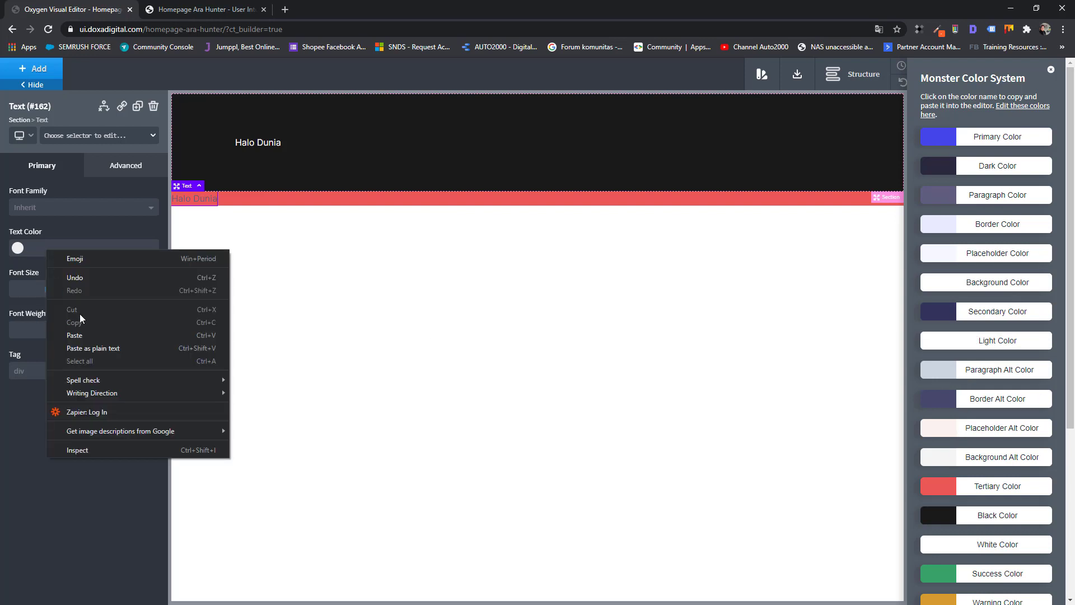
left_click(90, 348)
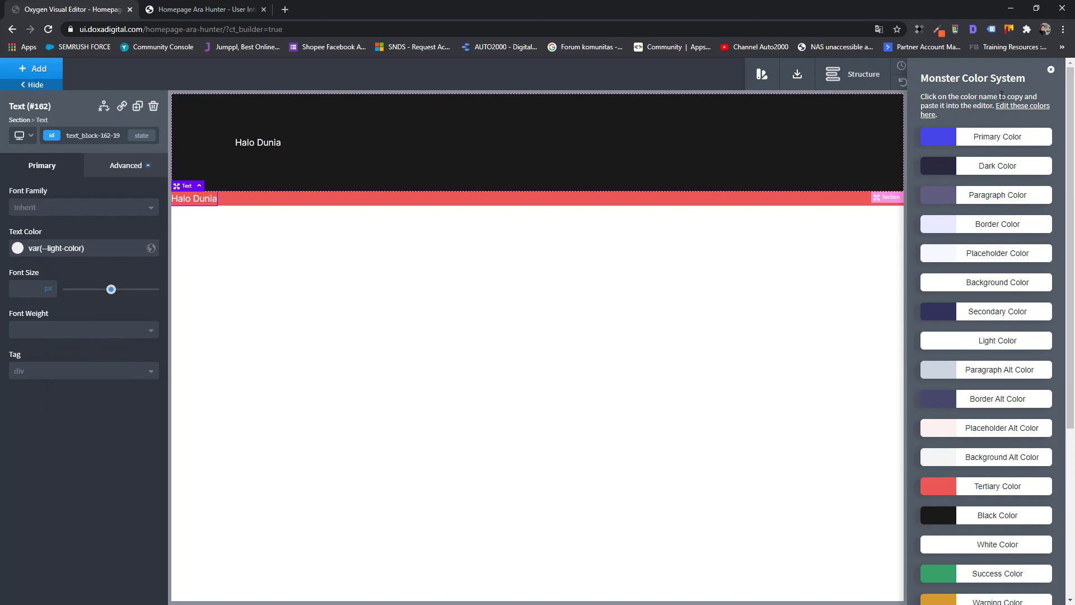
left_click(1052, 70)
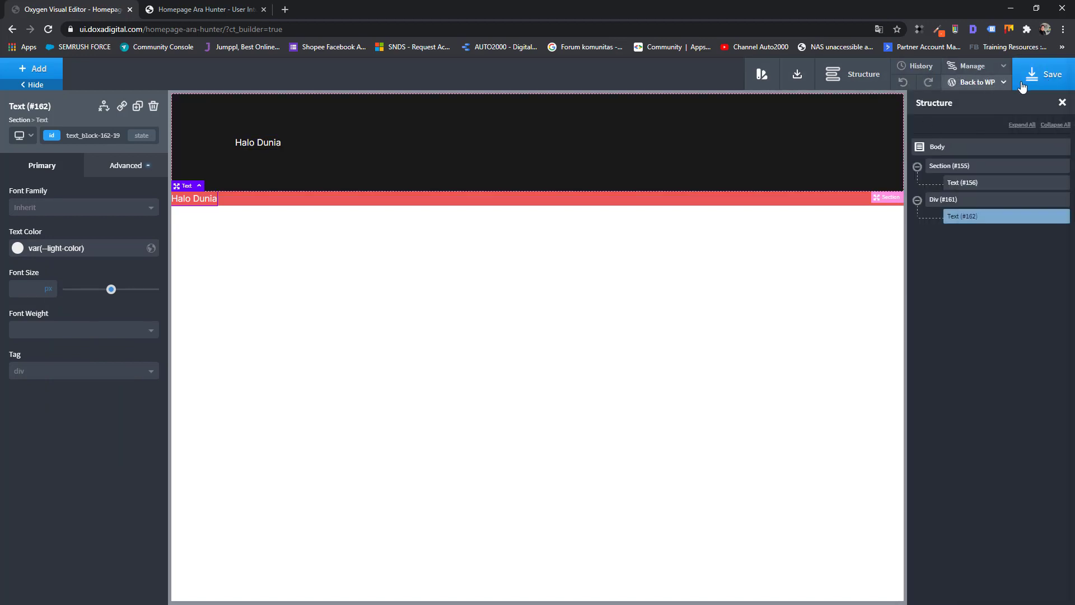
Step: Save the page and reload ui.doxadigital.com/homepage-ara-hunter/ in the other browser tab
left_click(1045, 83)
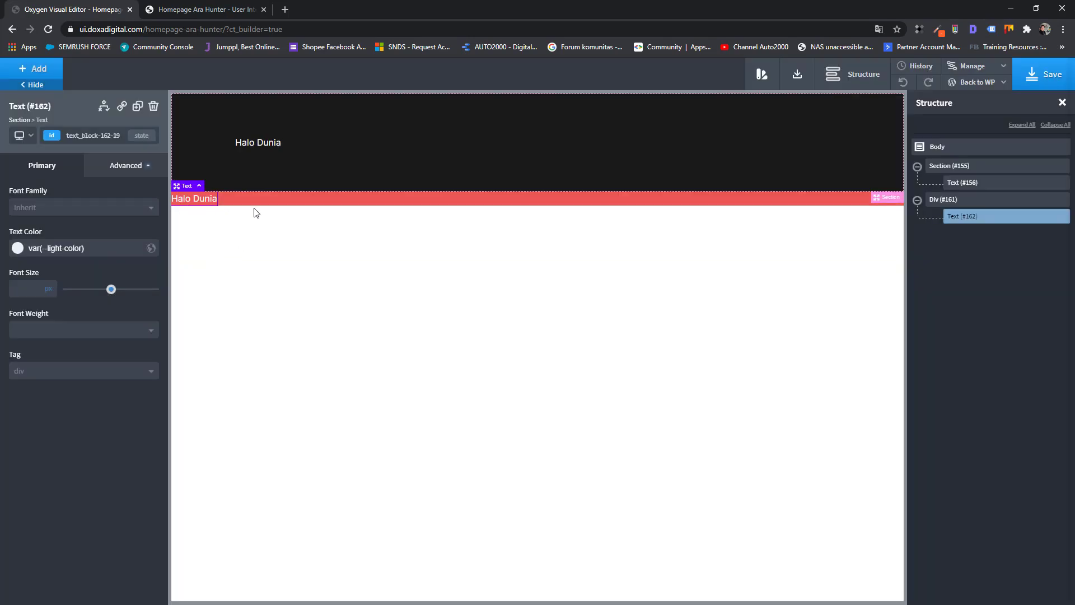
left_click(194, 14)
left_click(205, 33)
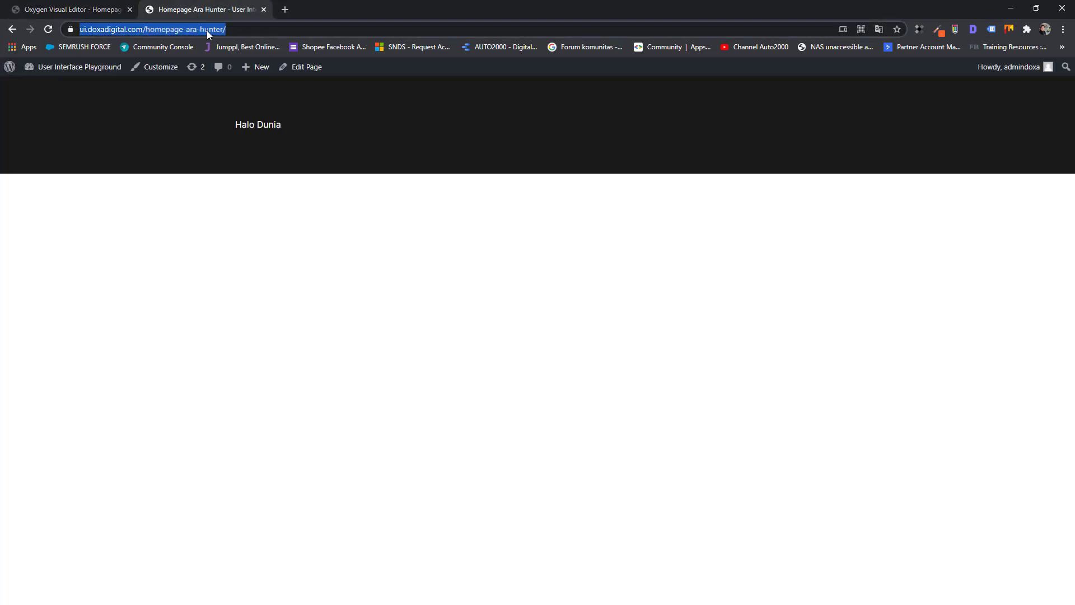
key("Return")
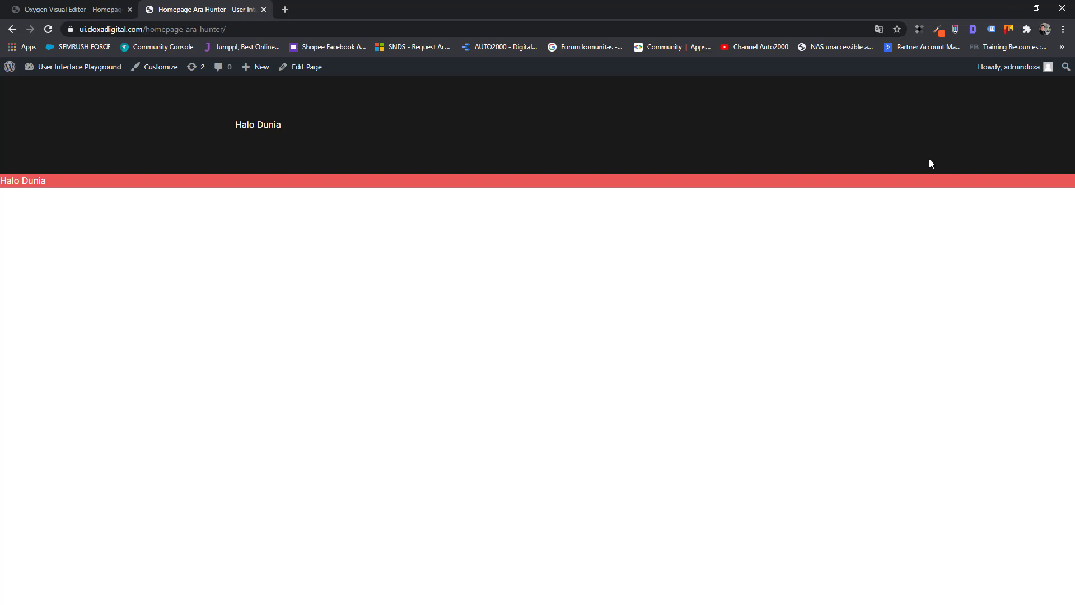
Step: Return to the editor, delete the section's own "Halo Dunia" text and nest the Div inside the section
left_click(84, 8)
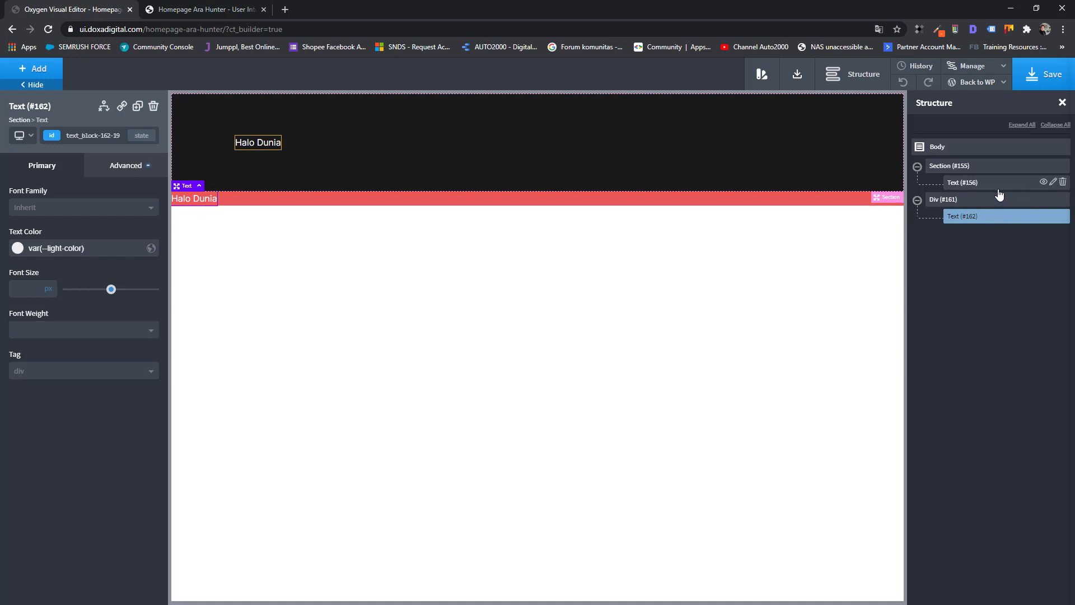
left_click(1062, 182)
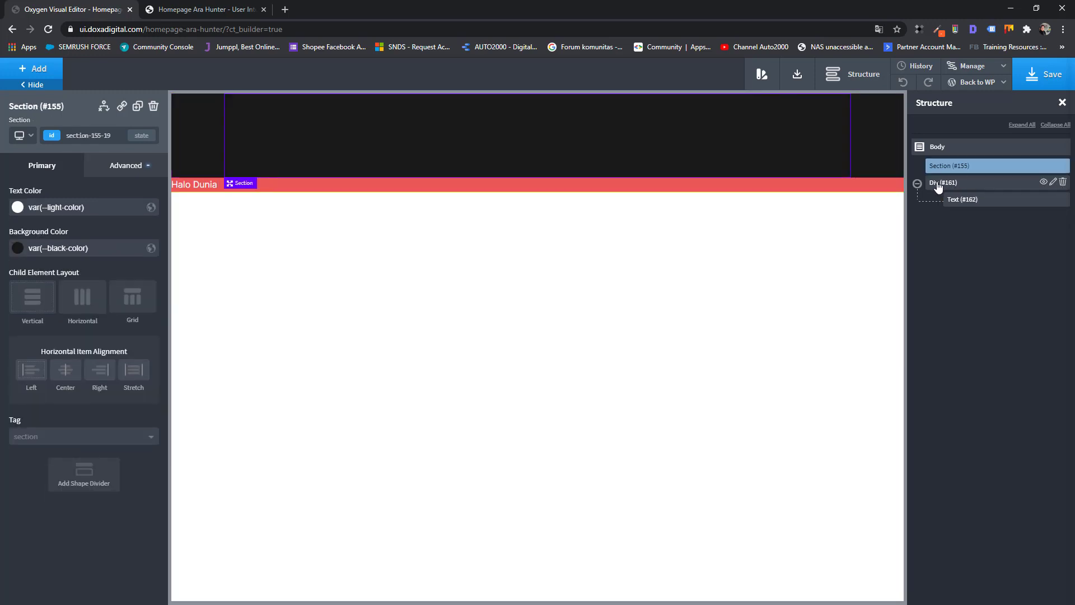
left_click_drag(938, 186, 955, 189)
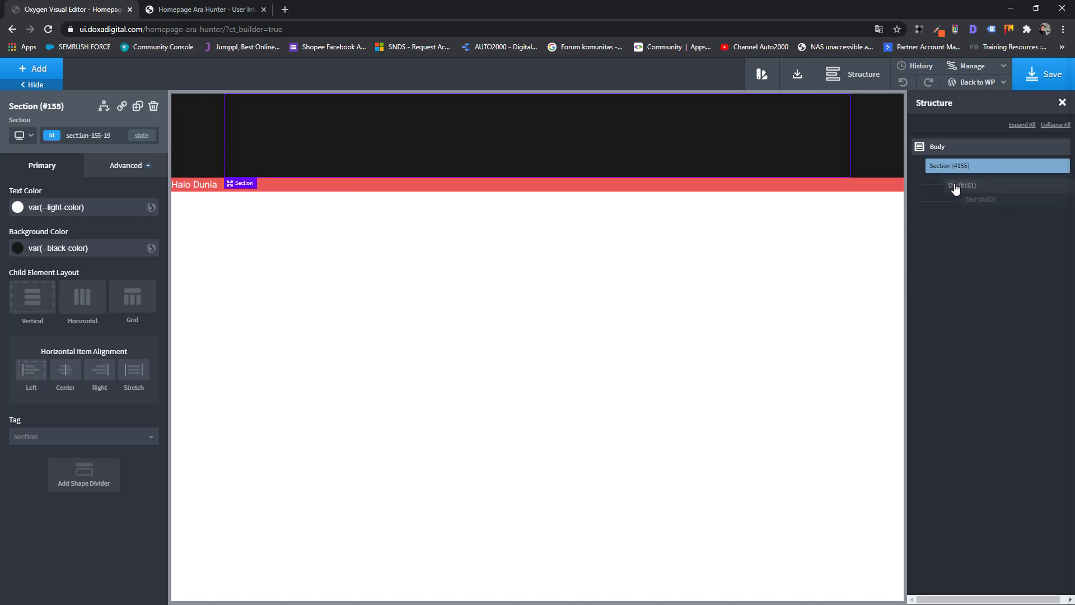
left_click_drag(956, 189, 954, 193)
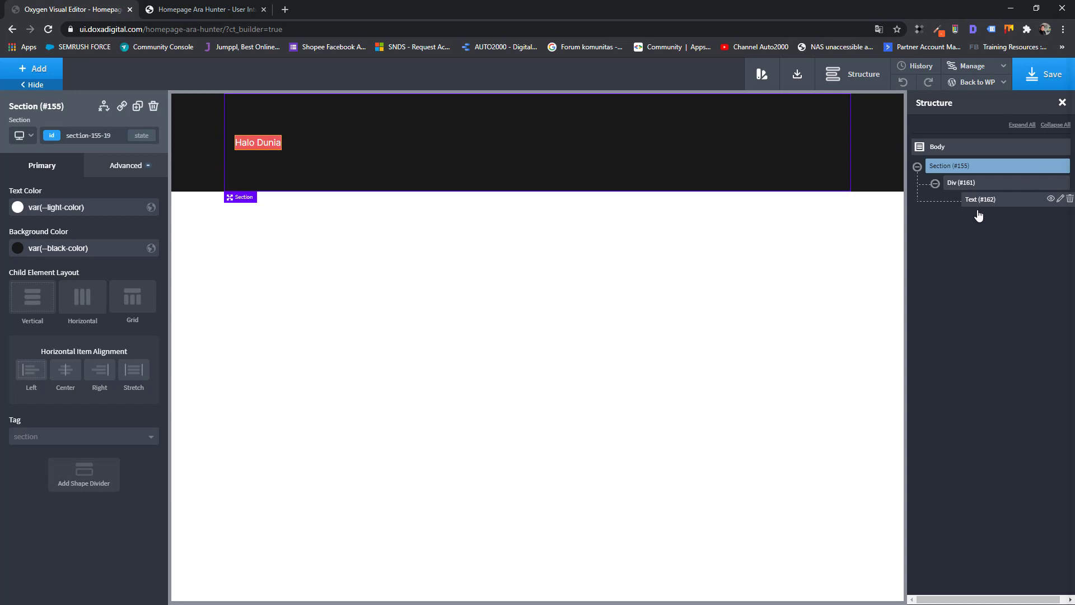
left_click(962, 185)
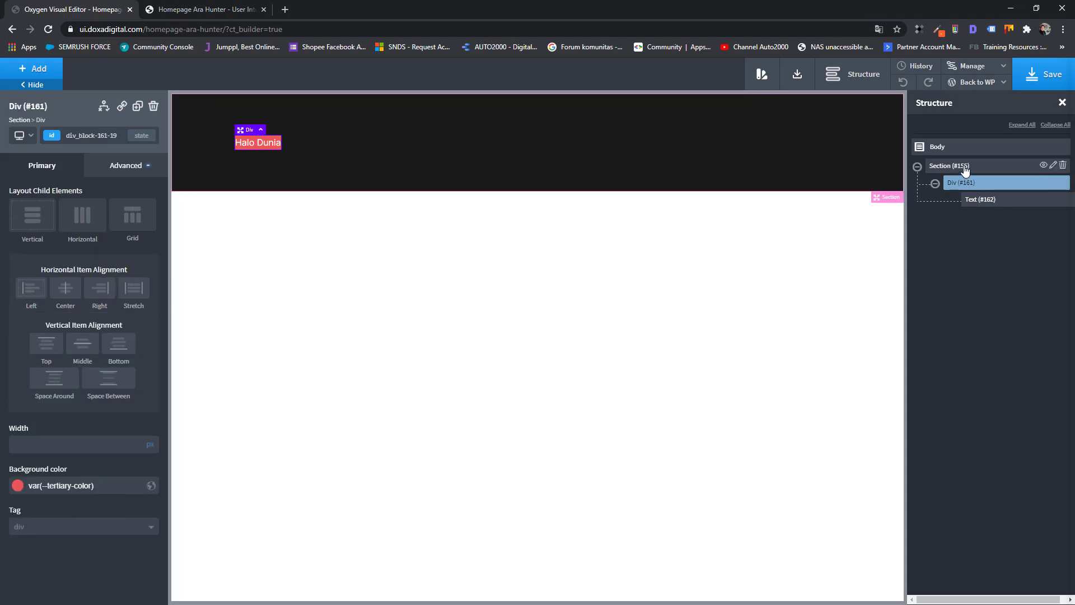
left_click(964, 167)
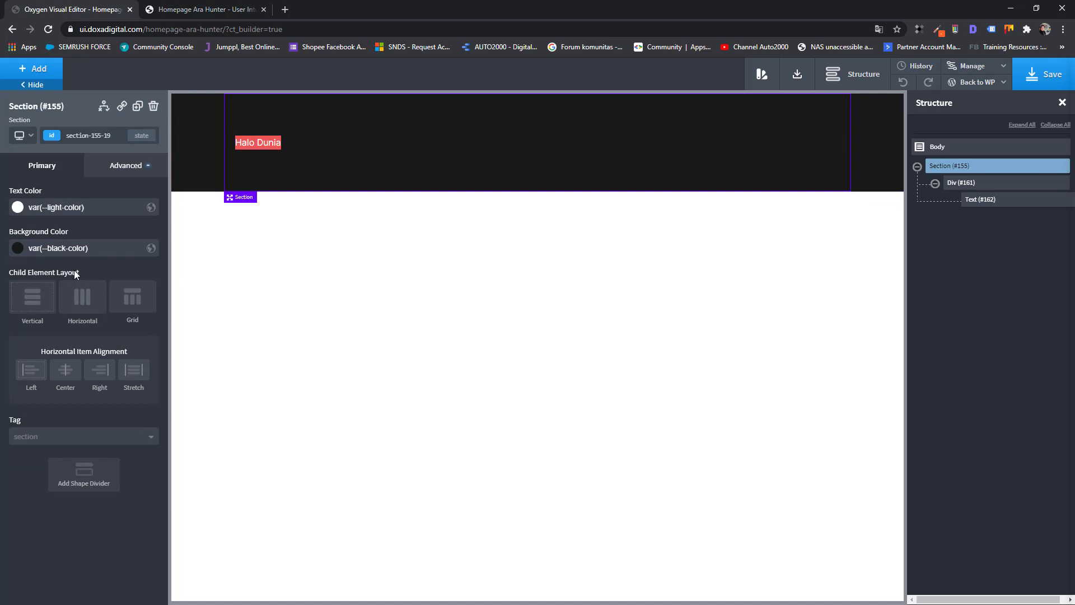
left_click(936, 187)
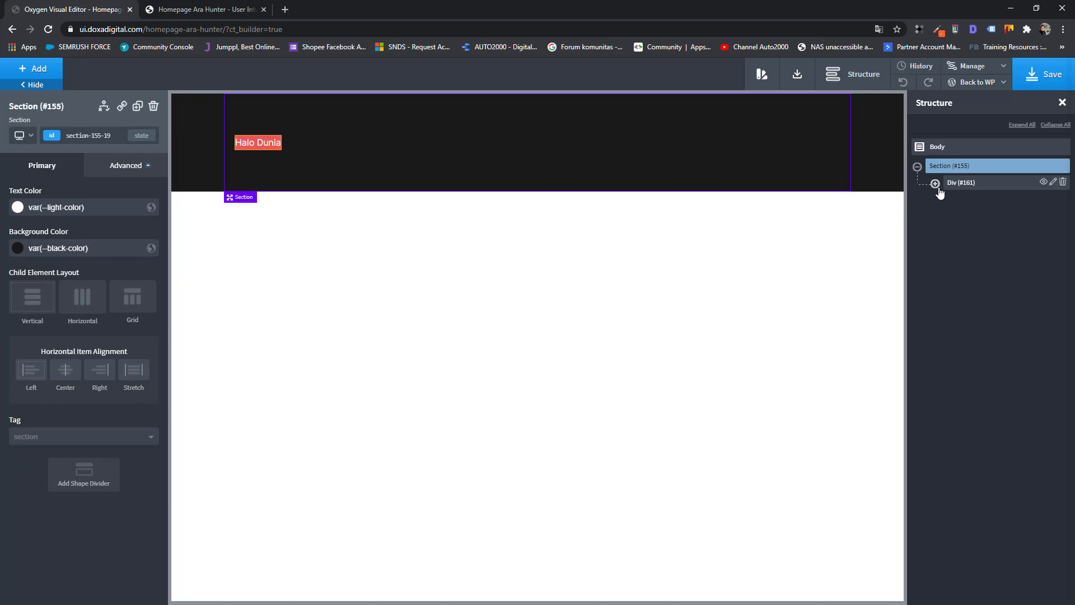
left_click(937, 187)
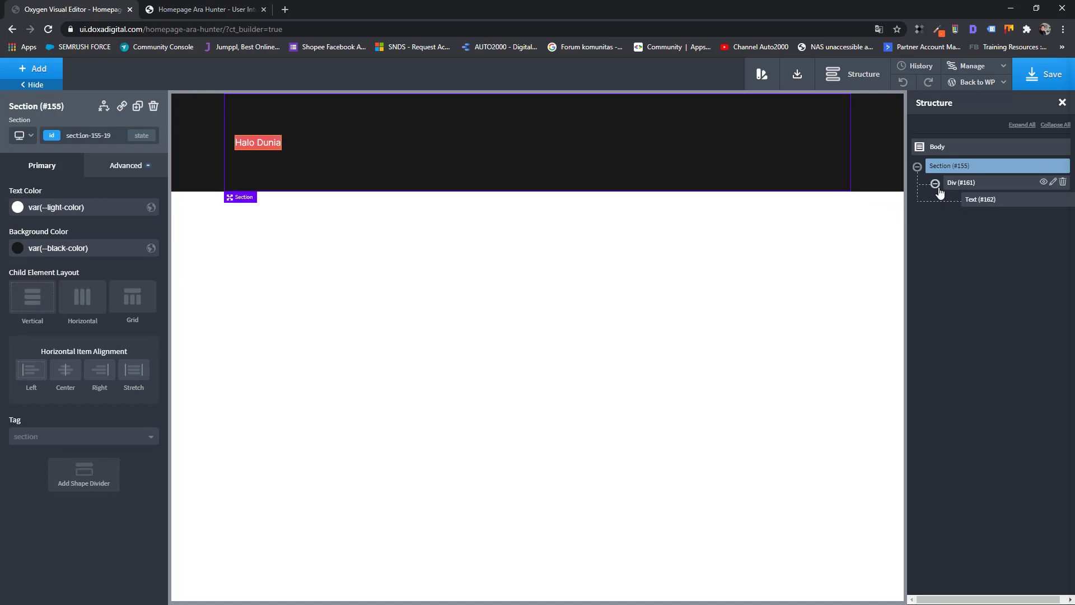
Step: Duplicate the nested Div twice so the section holds three "Halo Dunia" Divs
left_click(1055, 186)
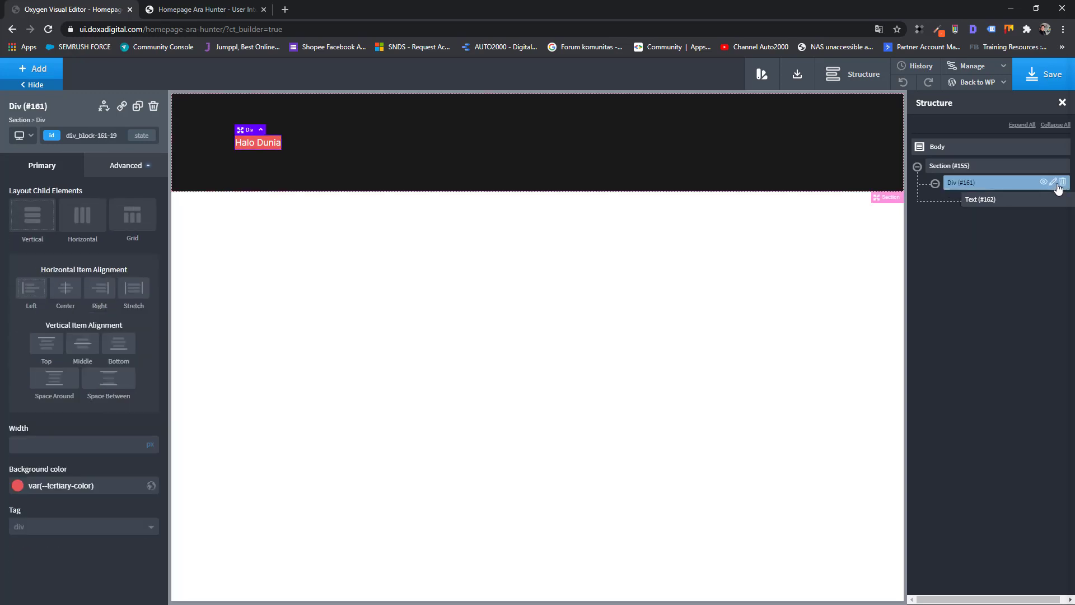
left_click(1055, 184)
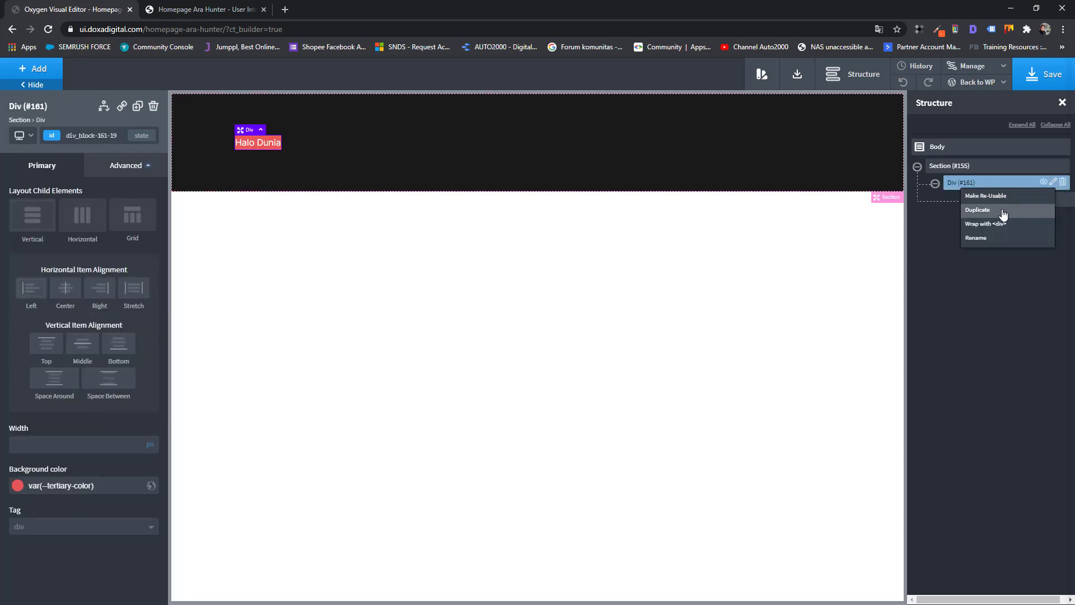
left_click(983, 210)
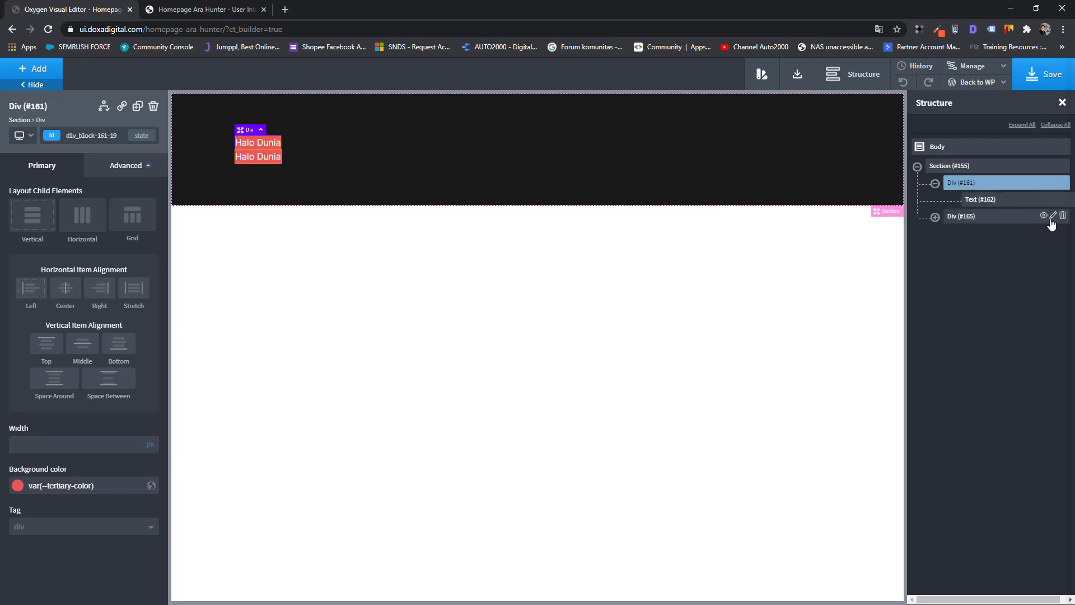
left_click(1048, 221)
left_click(1052, 215)
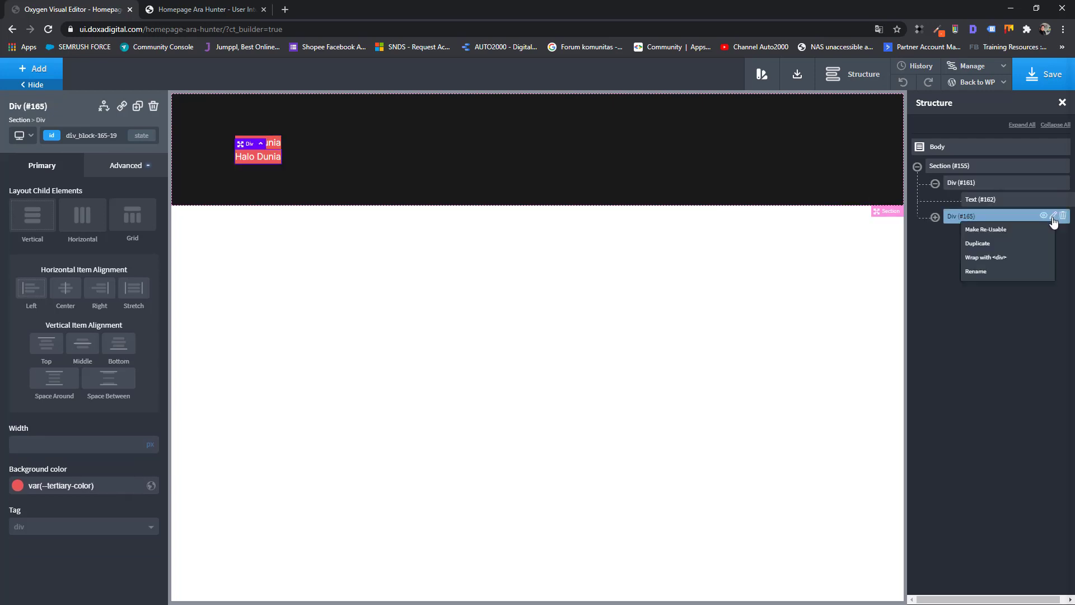
left_click(996, 244)
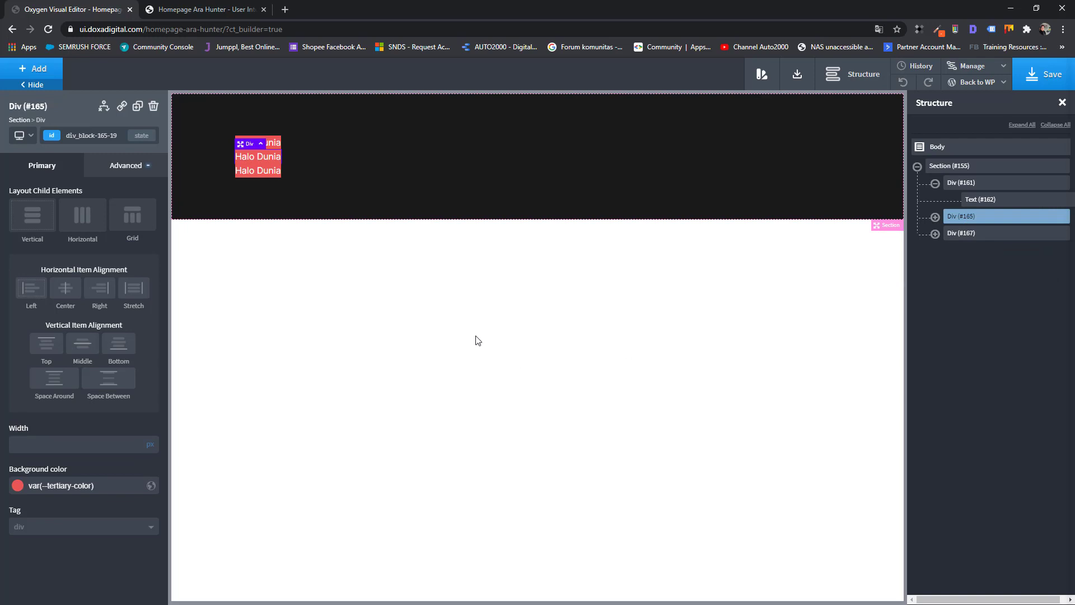
left_click(935, 183)
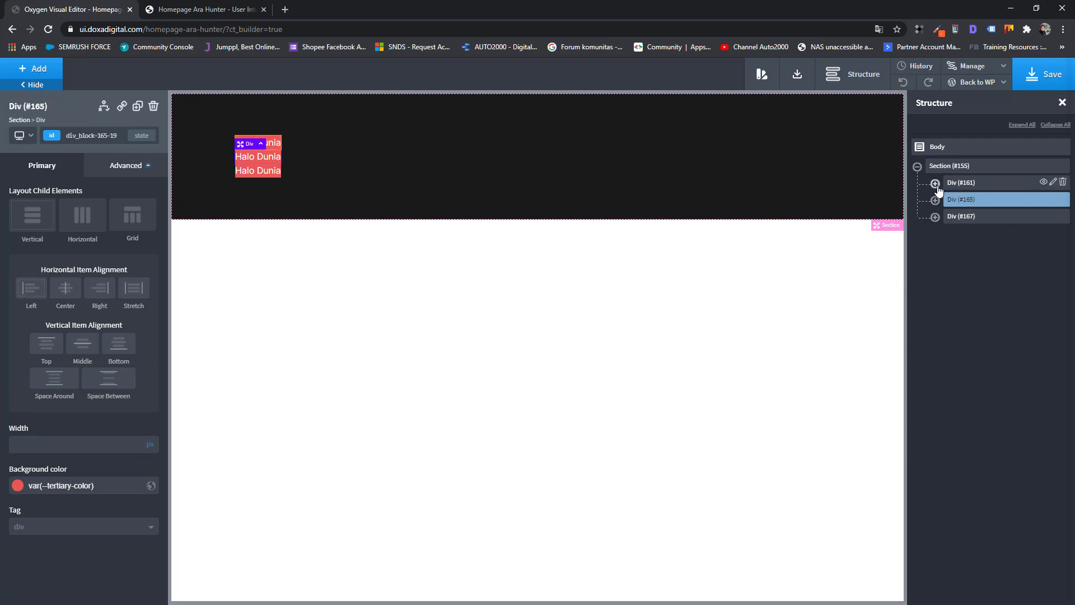
Step: Try the section's child element layout as horizontal and vertical, ending on vertical
left_click(948, 167)
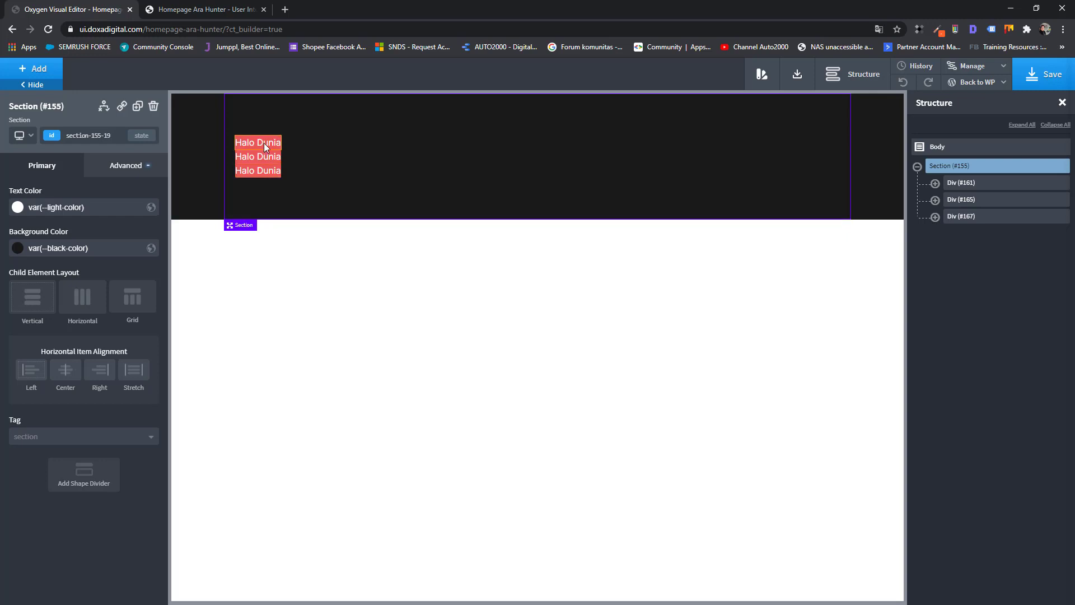
left_click(78, 309)
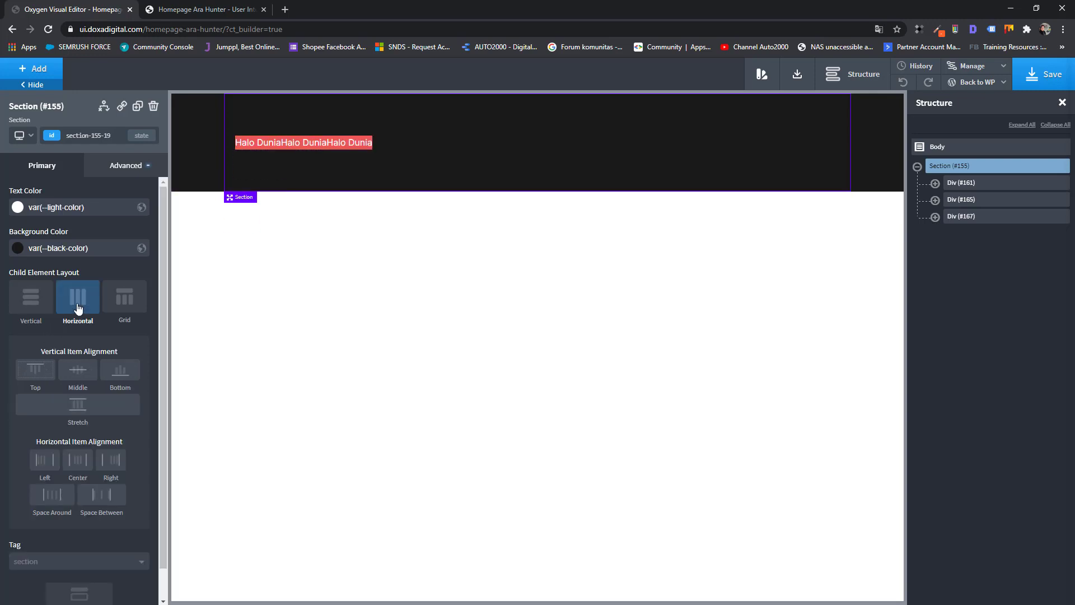
left_click(32, 307)
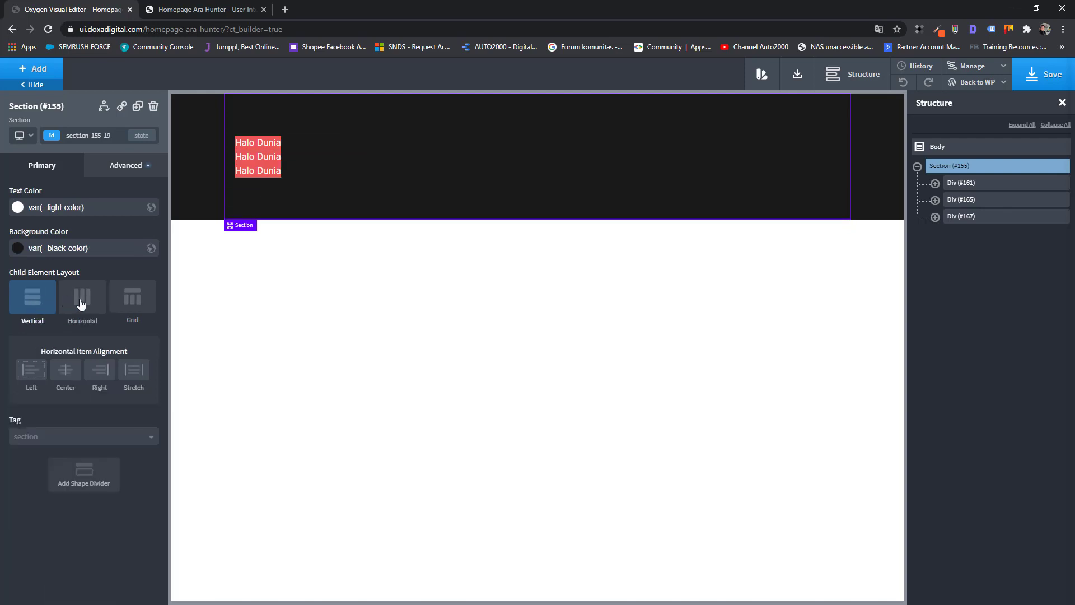
left_click(81, 303)
left_click(34, 307)
Step: Delete all three Divs from the section
left_click(1063, 184)
left_click(1062, 183)
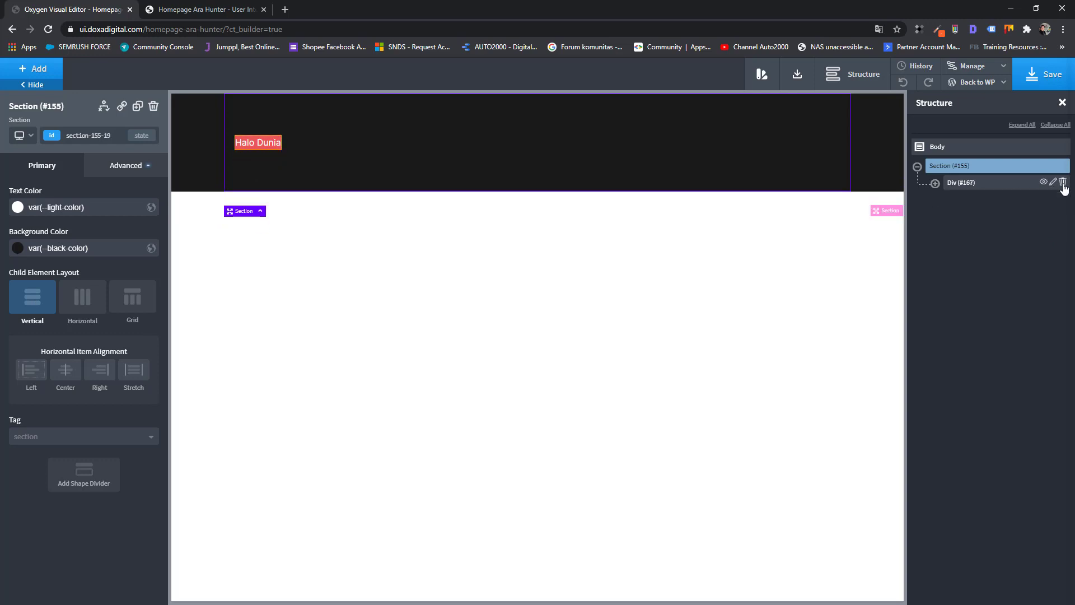
left_click(1062, 184)
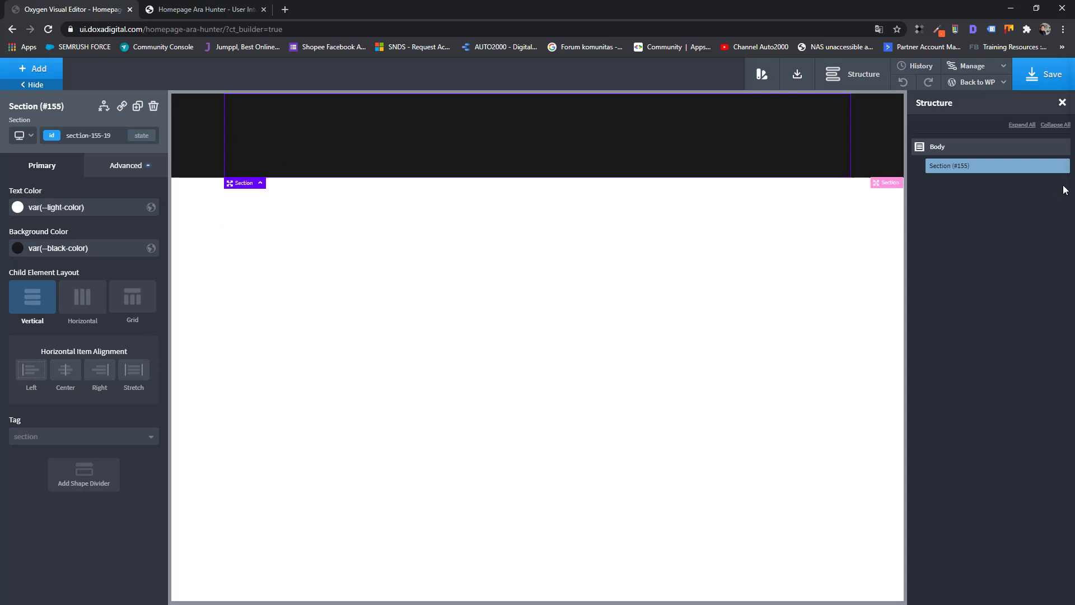
Step: Add two Button components to the empty section
left_click(35, 68)
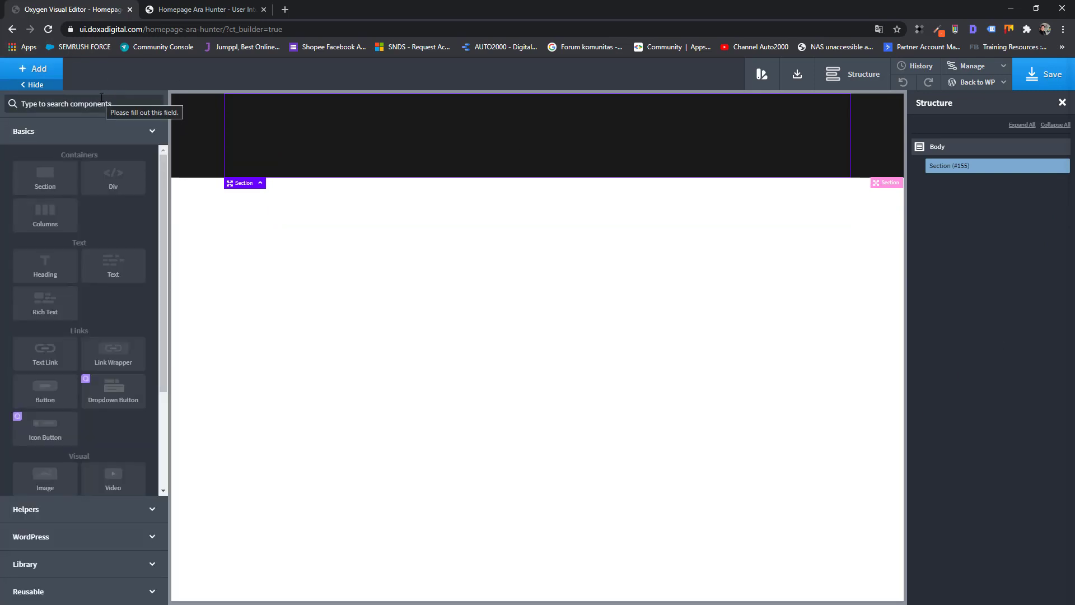
type("bu")
left_click(69, 142)
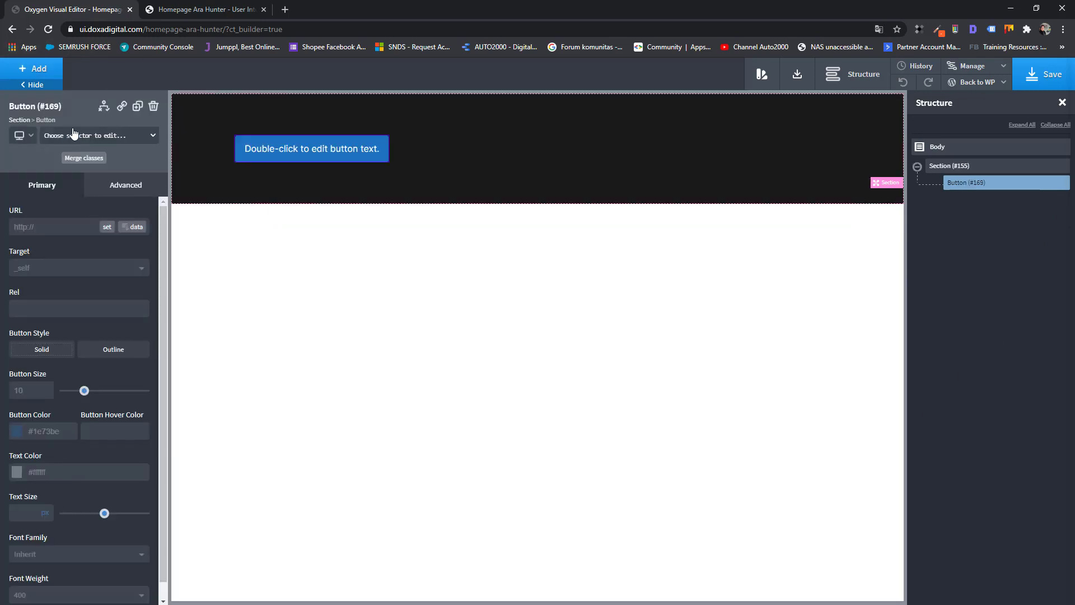
left_click(47, 74)
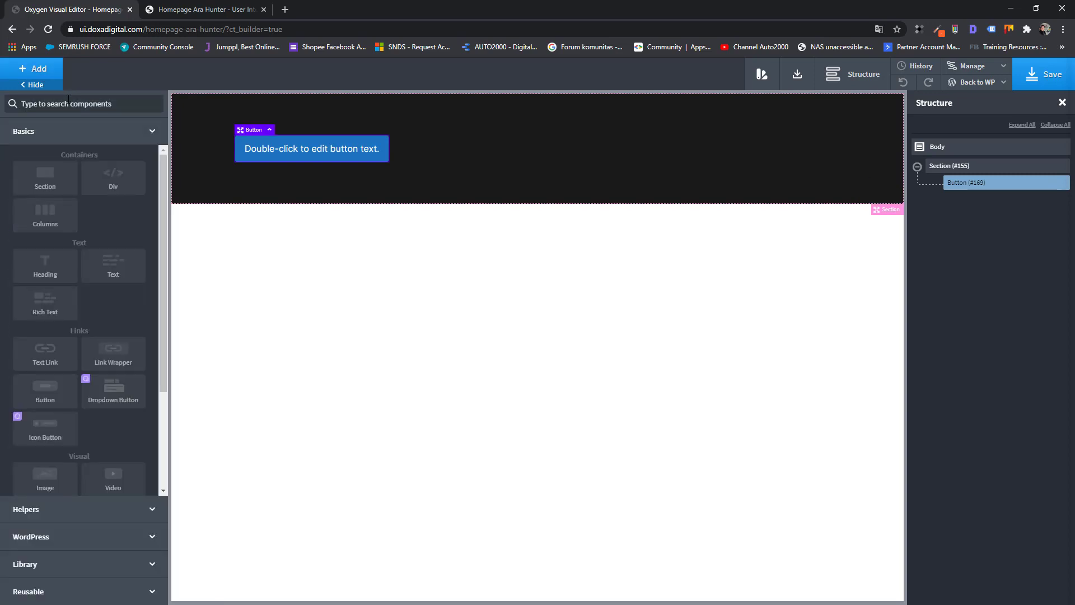
type("butt")
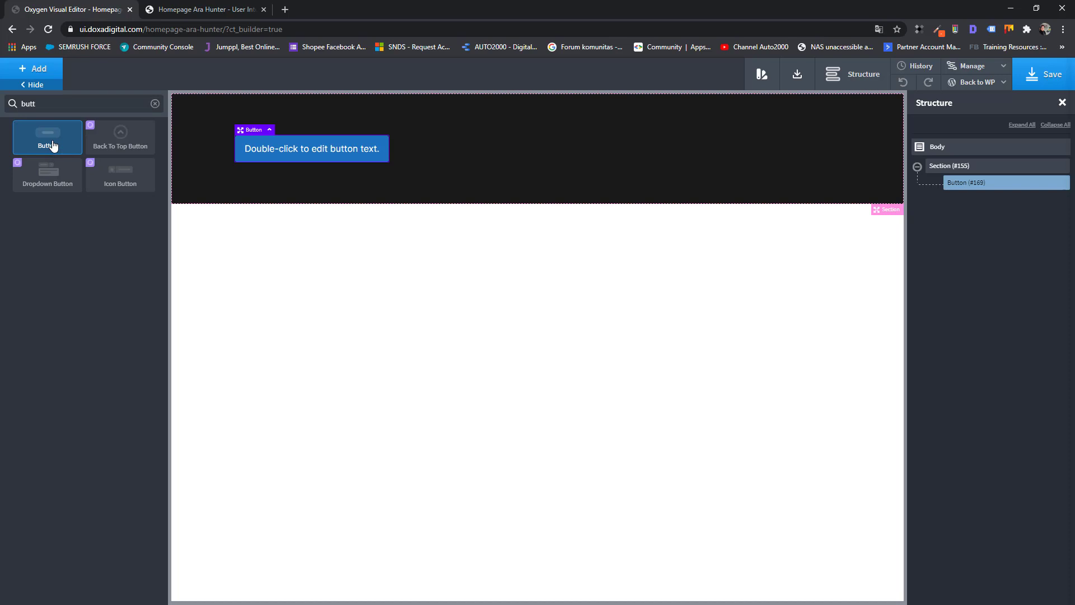
left_click(53, 145)
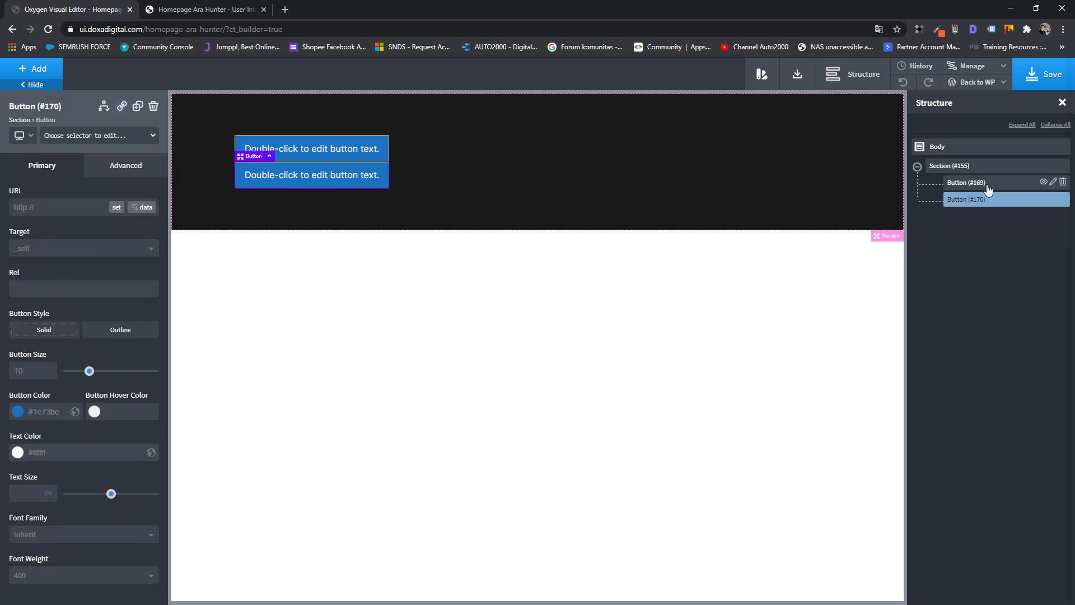
Step: Set the section's child element layout to horizontal with center horizontal item alignment
left_click(971, 168)
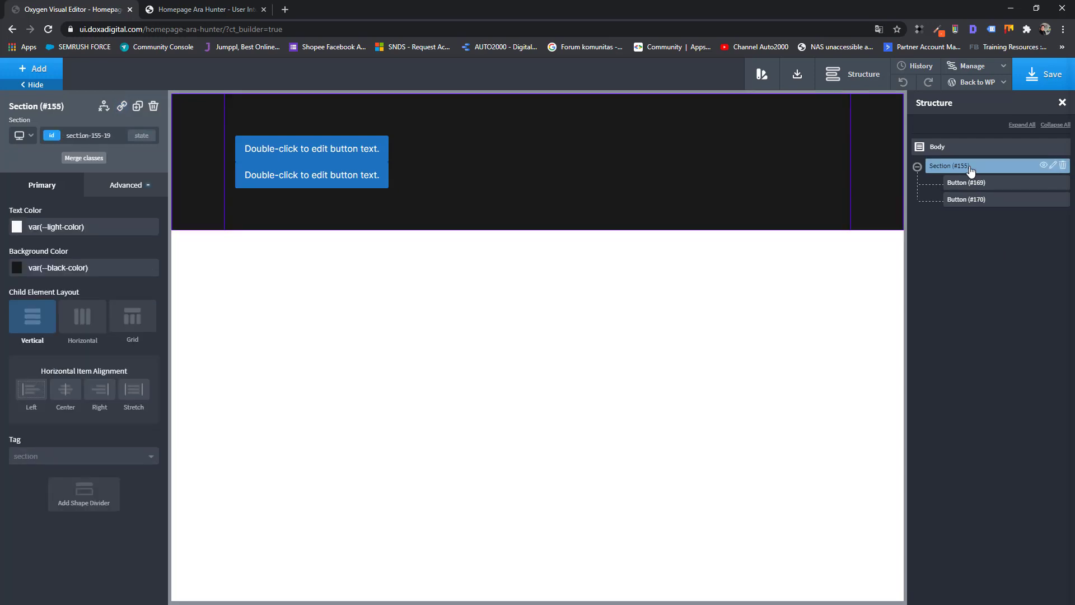
left_click(83, 299)
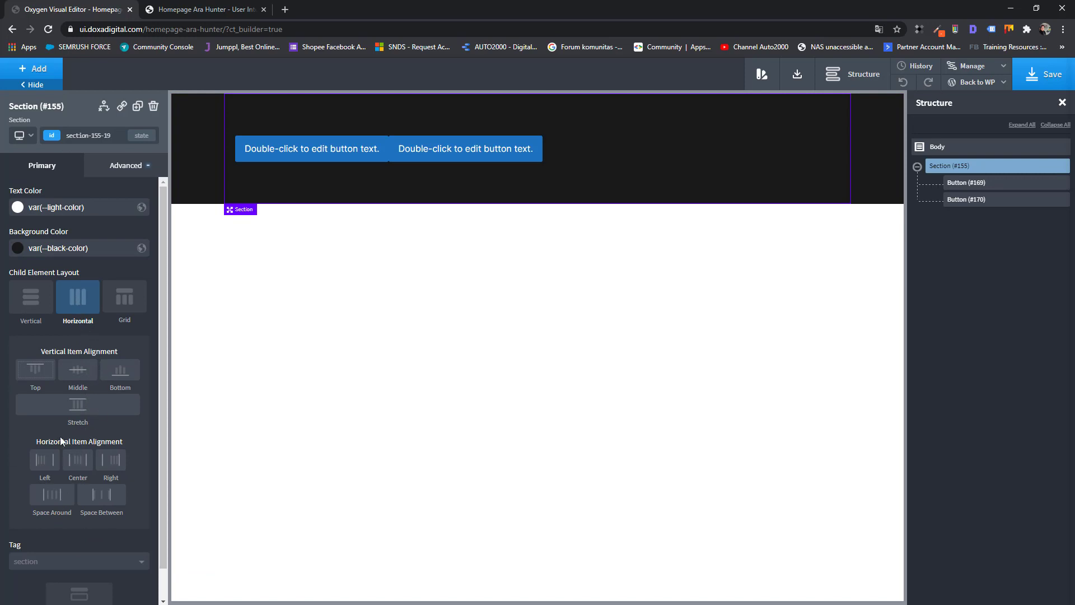
left_click(79, 461)
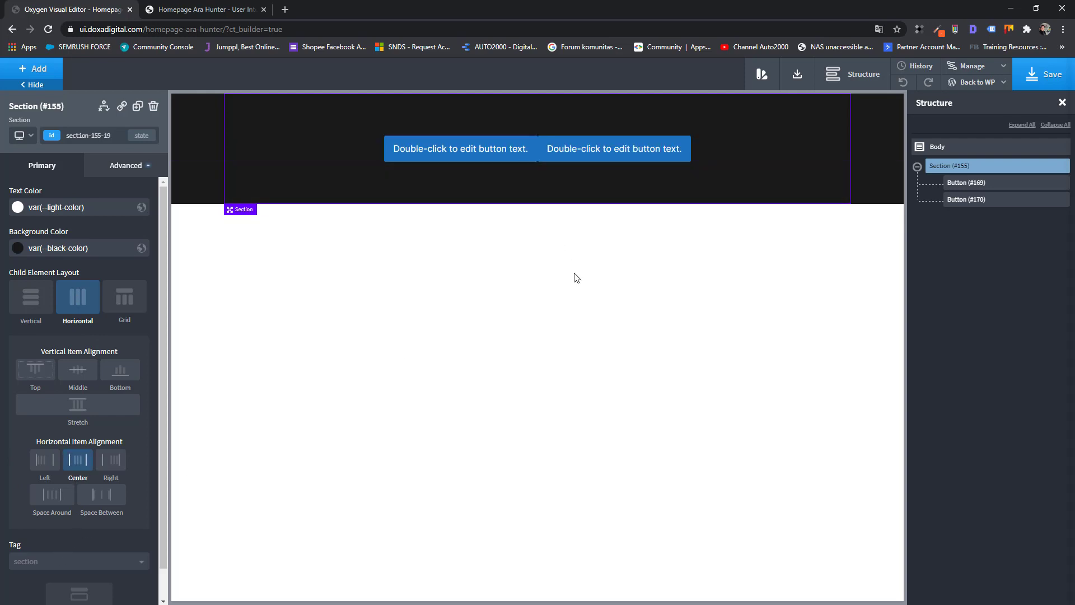
Step: Add a right margin to the first button in the section to create a gap between the two buttons
left_click(534, 149)
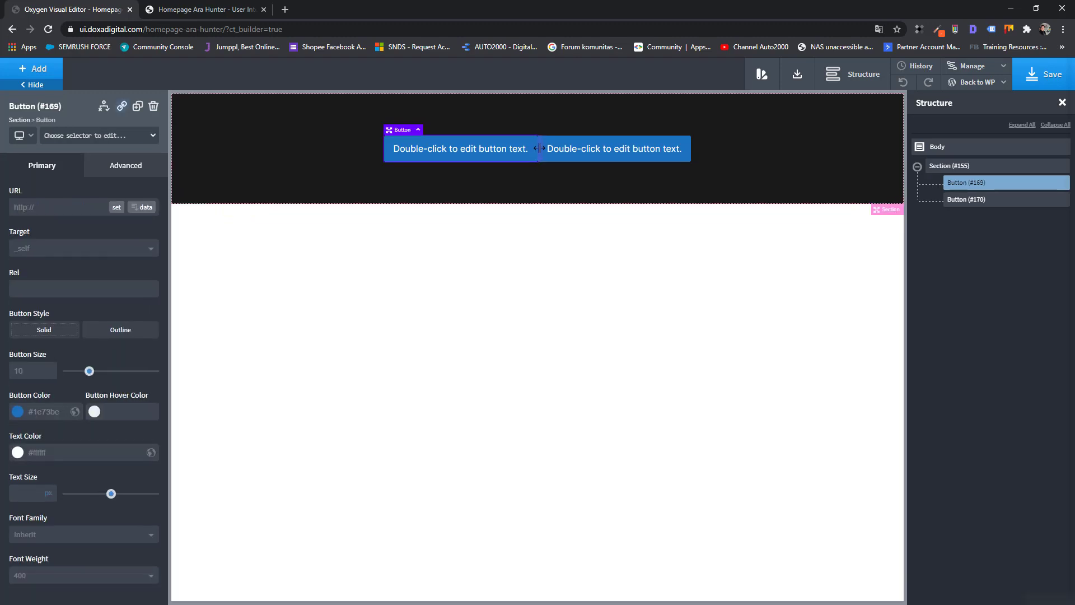
left_click_drag(540, 149, 558, 149)
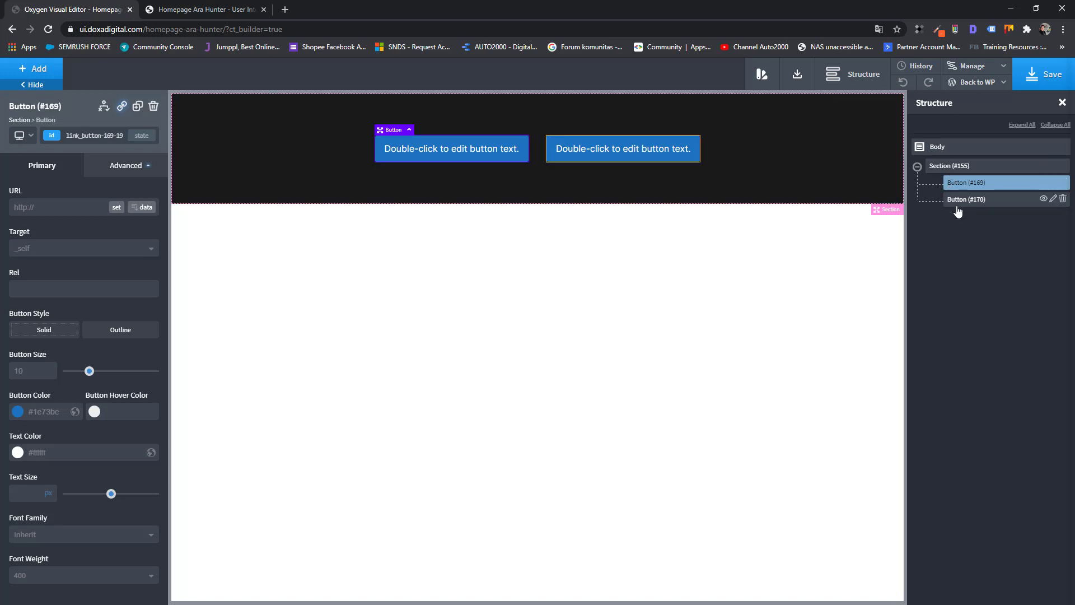
Step: Add a Div to the section and move both buttons inside it
left_click(948, 166)
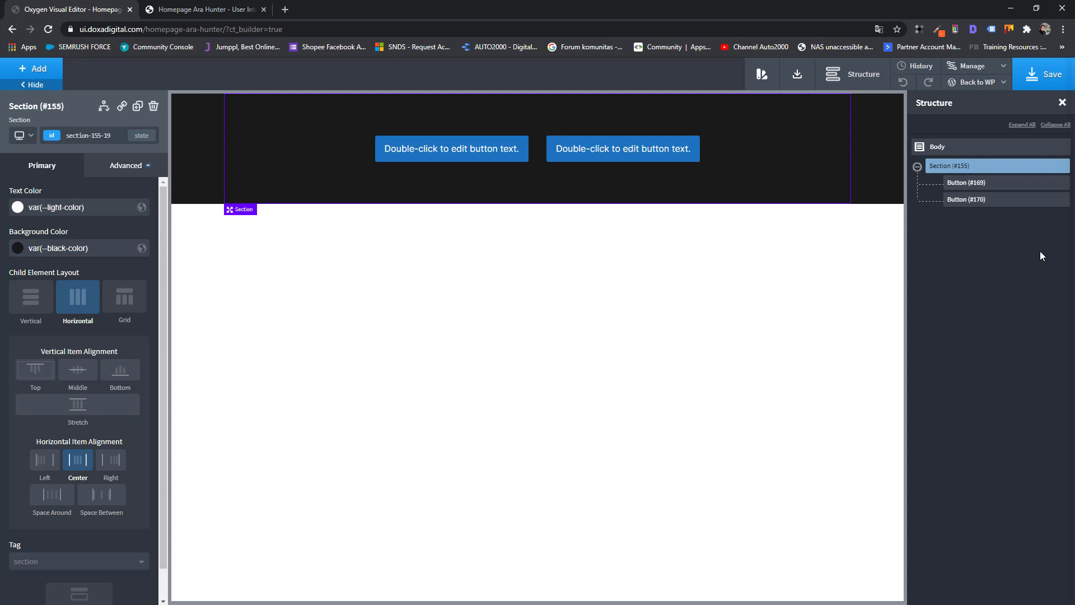
right_click(962, 173)
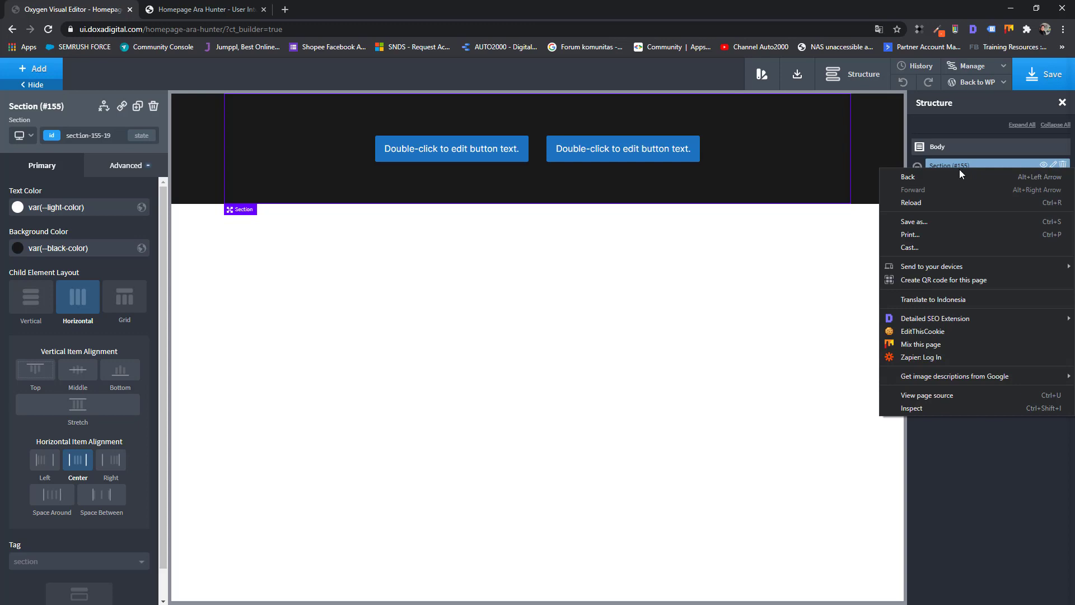
left_click(1009, 458)
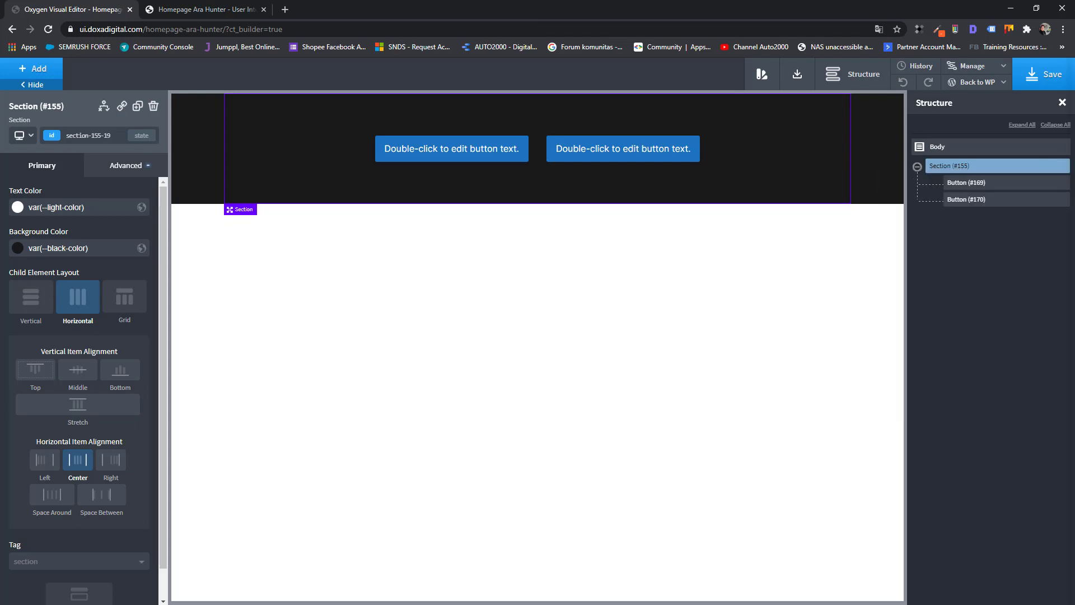
left_click(38, 70)
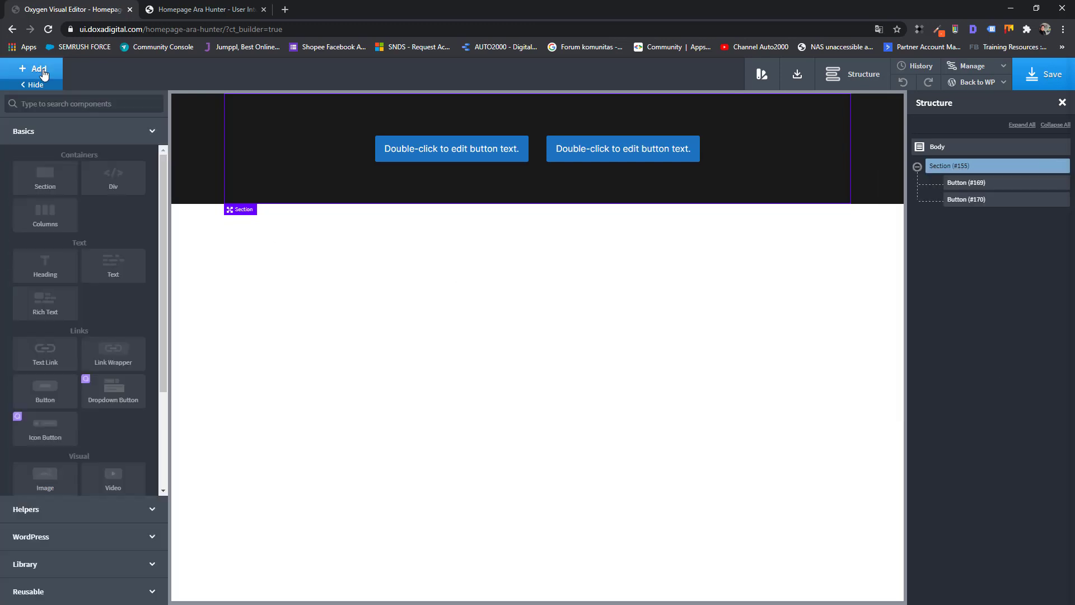
left_click(108, 181)
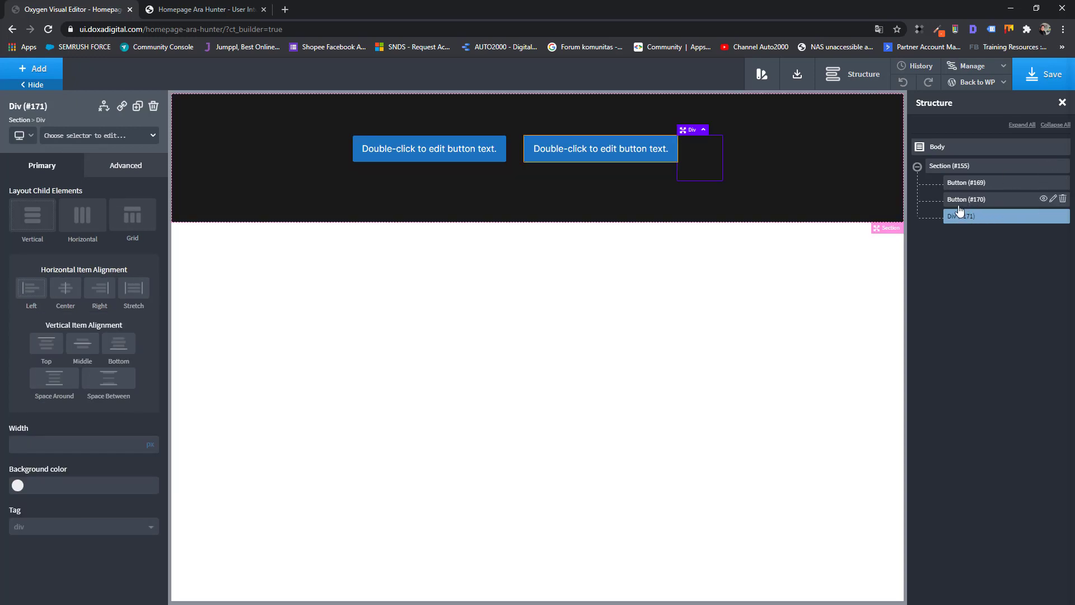
left_click_drag(960, 205, 982, 242)
left_click(936, 200)
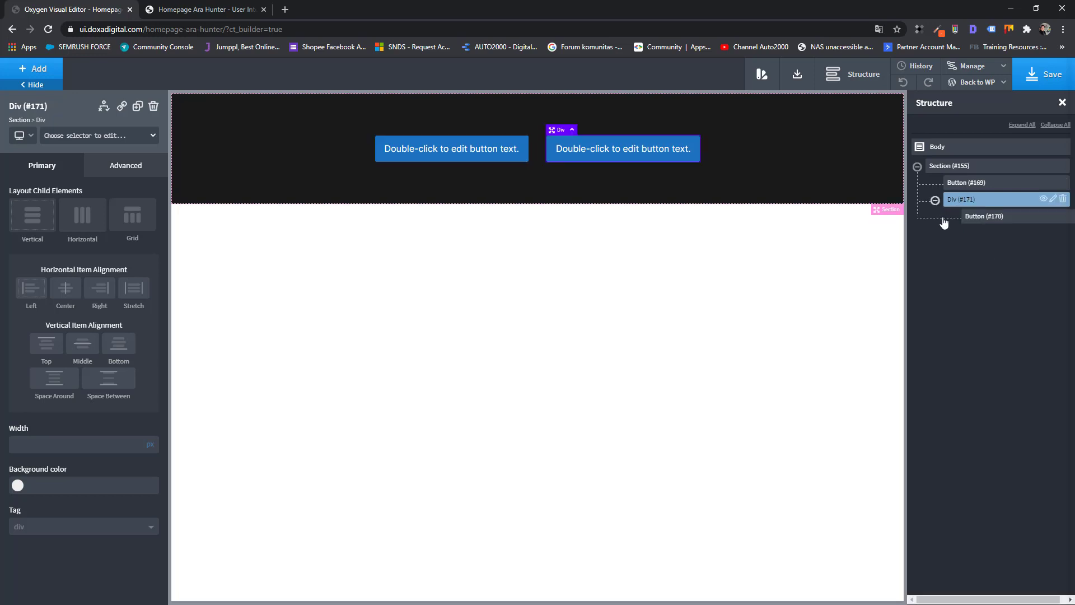
left_click_drag(963, 190, 973, 230)
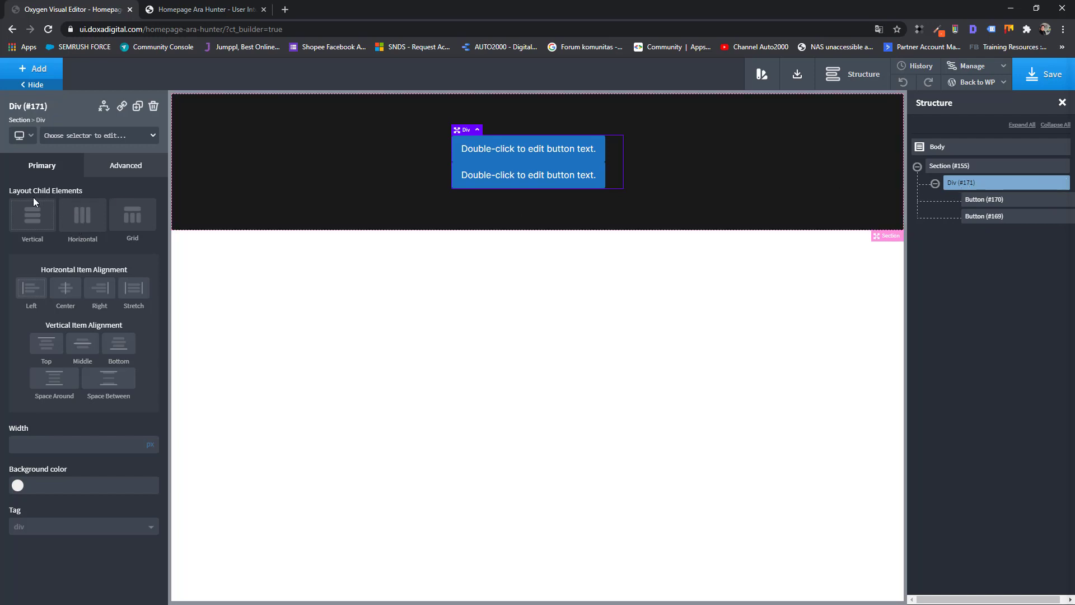
Step: Set the Div's child element layout to horizontal with center horizontal item alignment
left_click(83, 219)
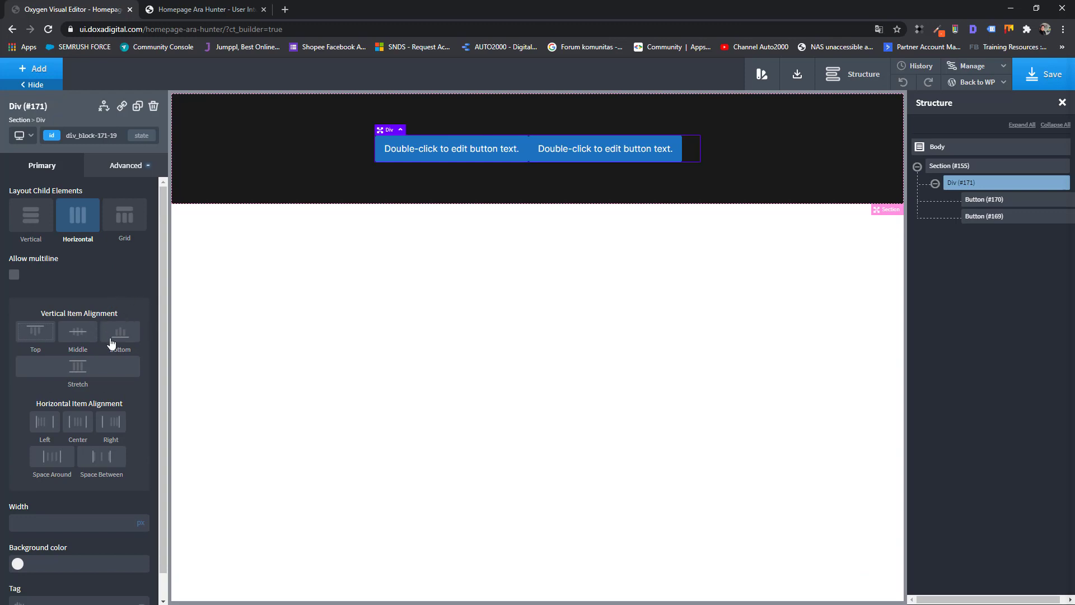
left_click(79, 423)
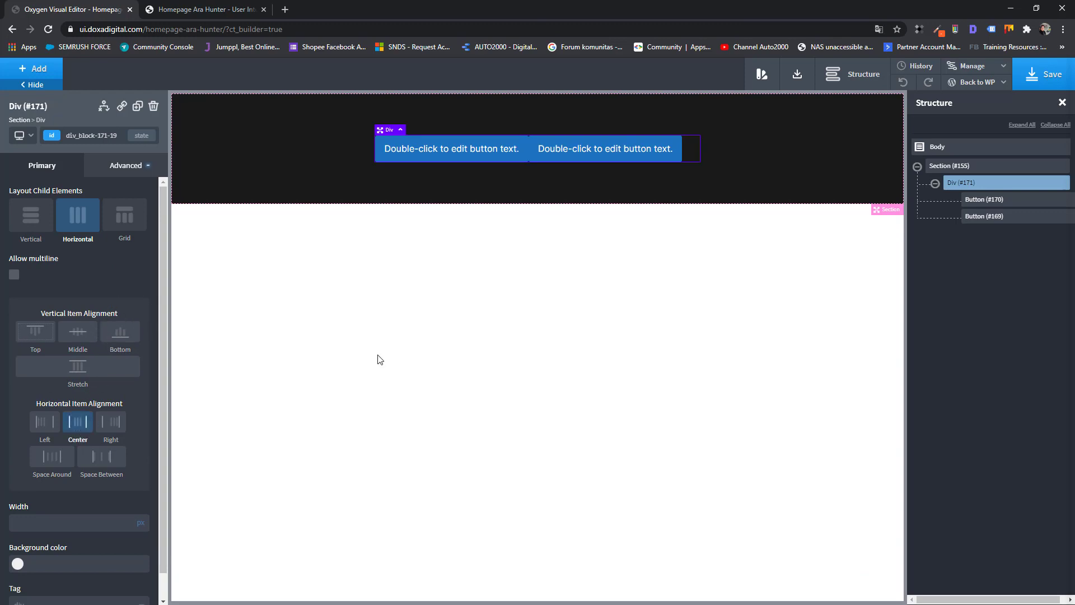
Step: Add a left margin to the second button inside the Div to separate the two buttons, and select the parent Div
left_click(526, 150)
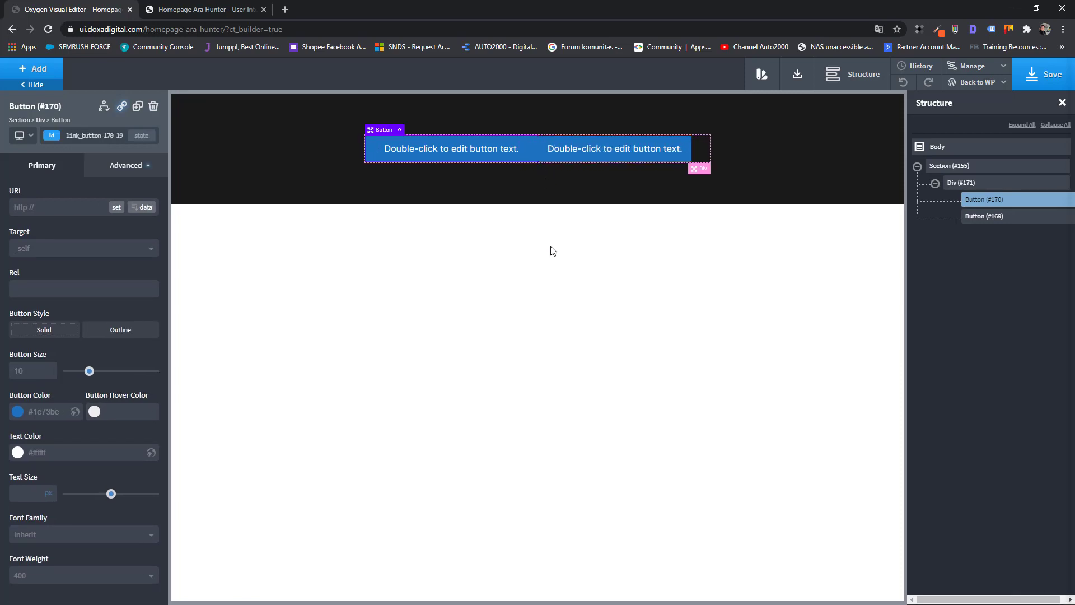
left_click(542, 152)
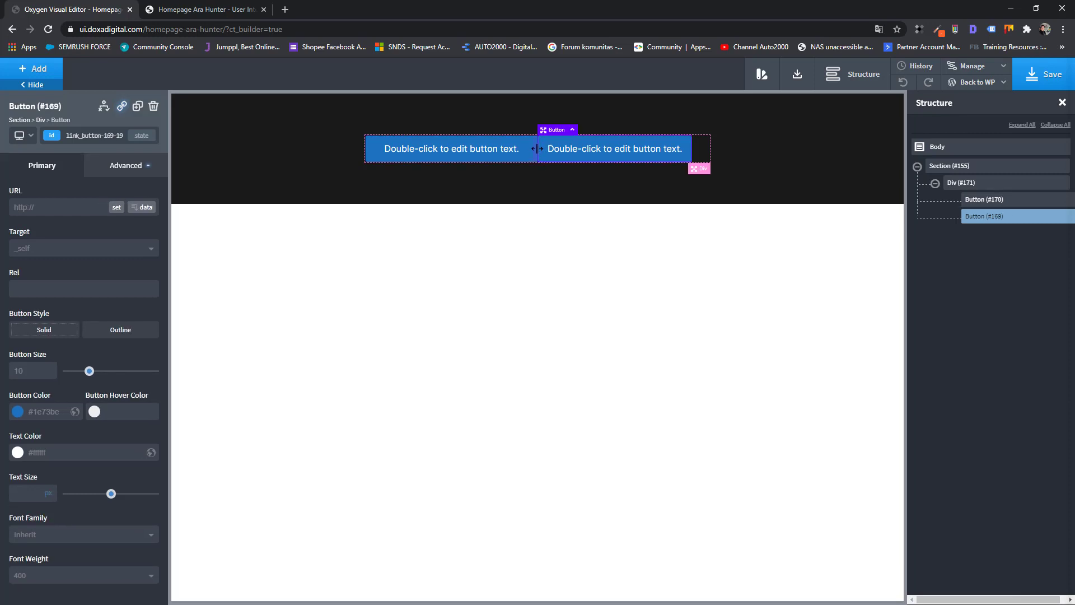
left_click_drag(537, 148, 554, 149)
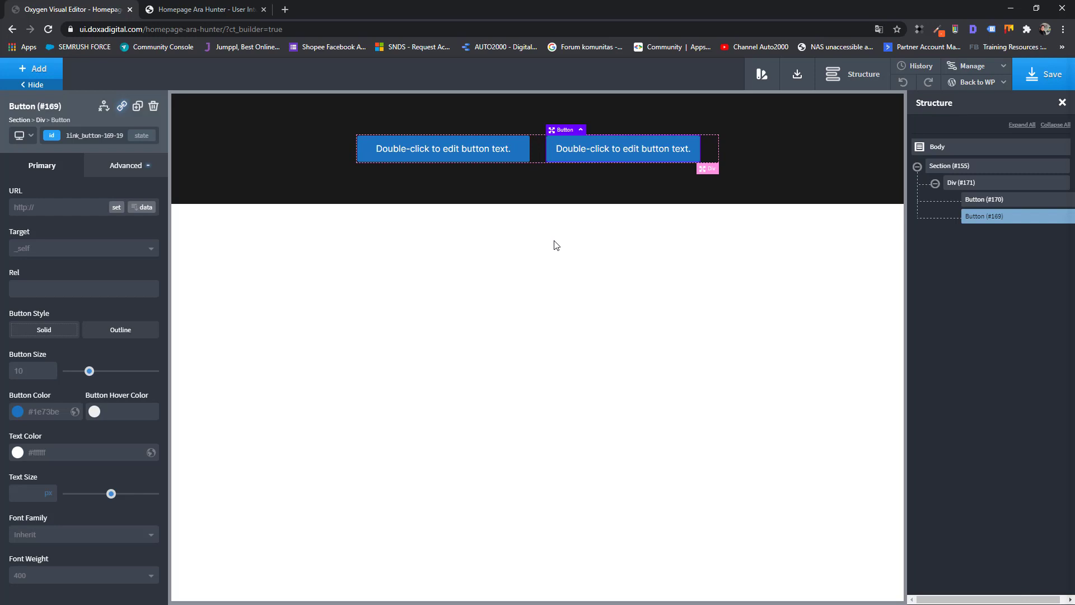
left_click(971, 184)
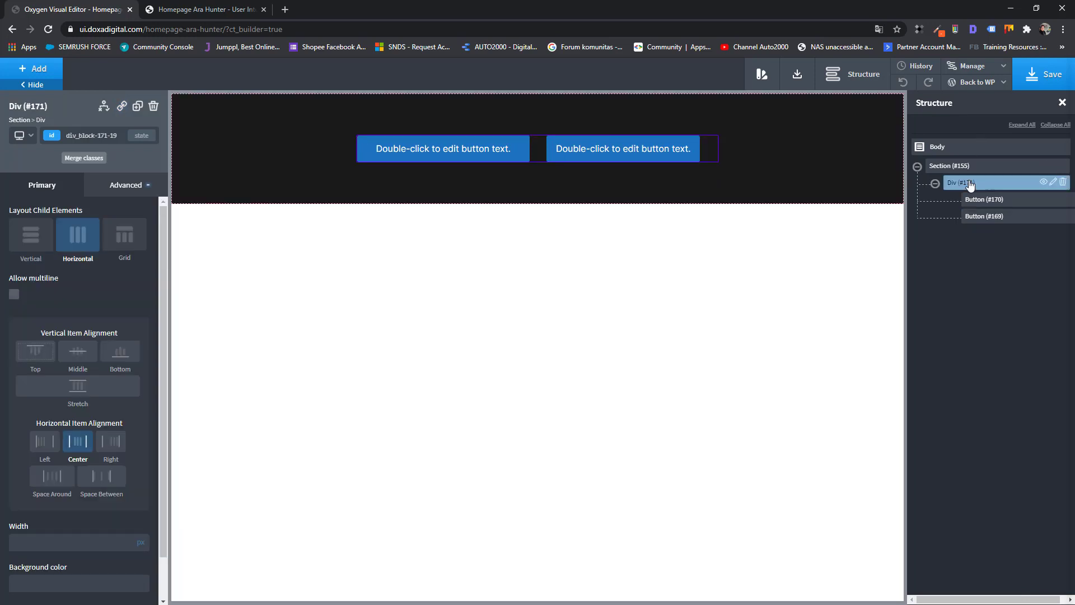